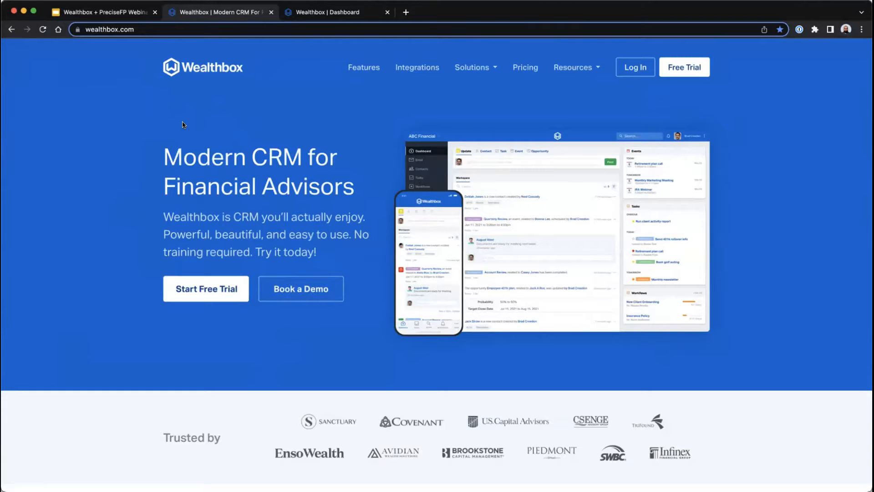
- Switch to the Wealthbox dashboard and review the workspace activity stream, events, tasks, workflows and opportunities
{"action": "key", "text": "ctrl+Tab"}
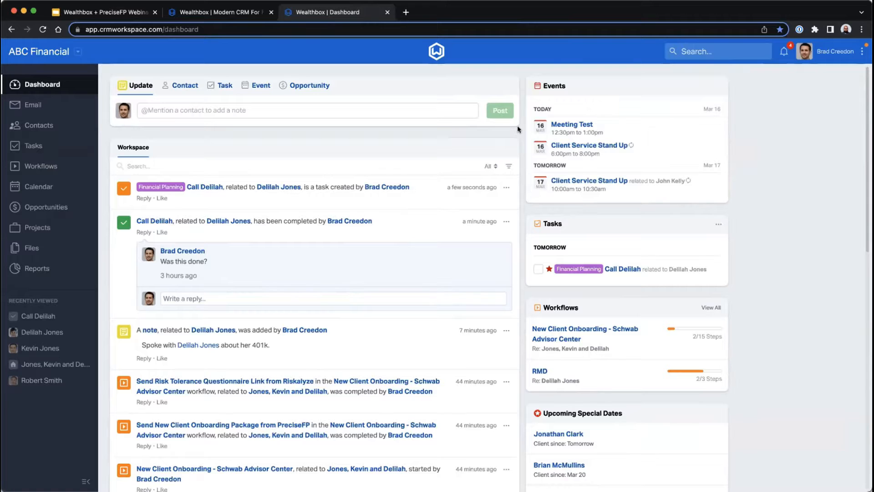
{"action": "scroll", "coordinate": [517, 125], "scroll_direction": "down", "scroll_amount": 3}
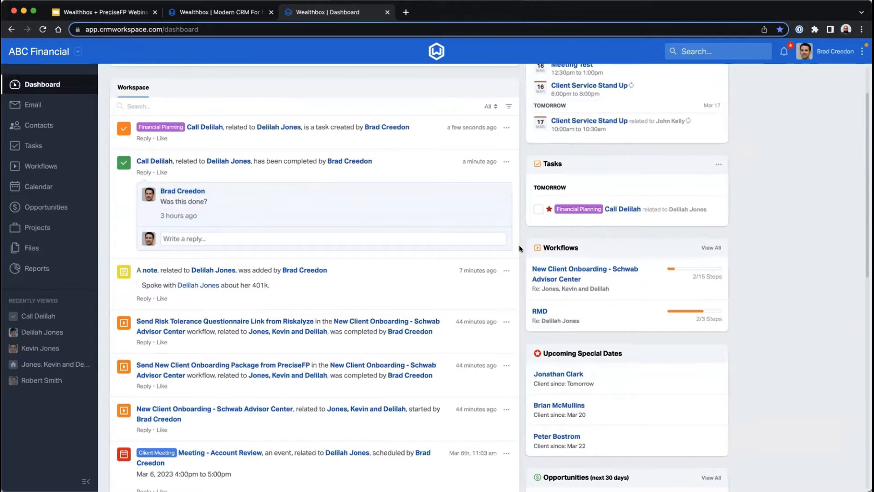
{"action": "scroll", "coordinate": [520, 249], "scroll_direction": "down", "scroll_amount": 2}
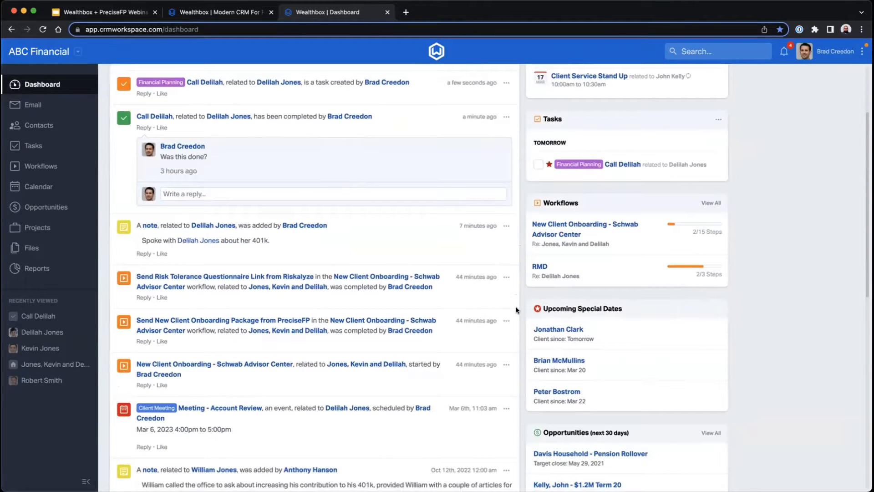
{"action": "scroll", "coordinate": [516, 310], "scroll_direction": "down", "scroll_amount": 1}
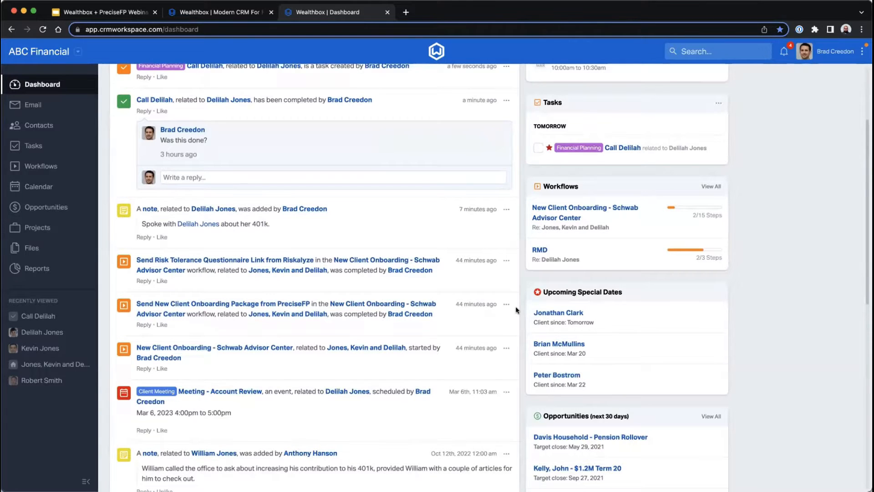
{"action": "scroll", "coordinate": [517, 310], "scroll_direction": "down", "scroll_amount": 6}
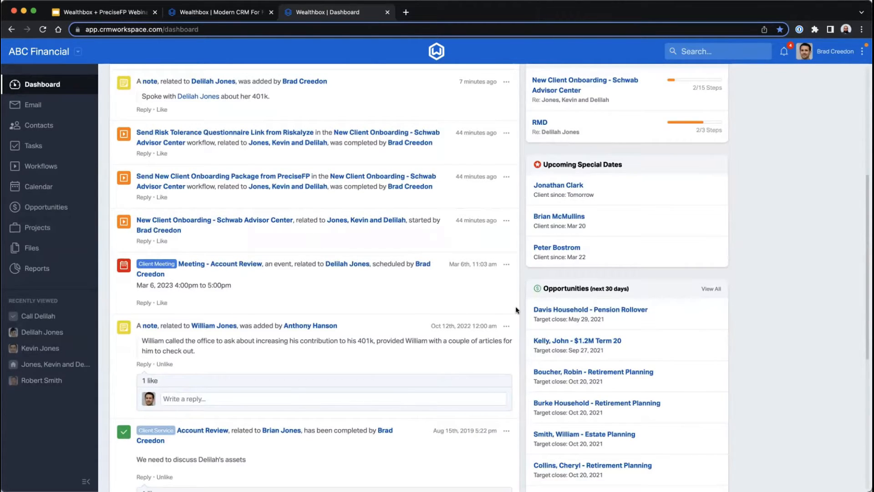
{"action": "scroll", "coordinate": [516, 310], "scroll_direction": "up", "scroll_amount": 5}
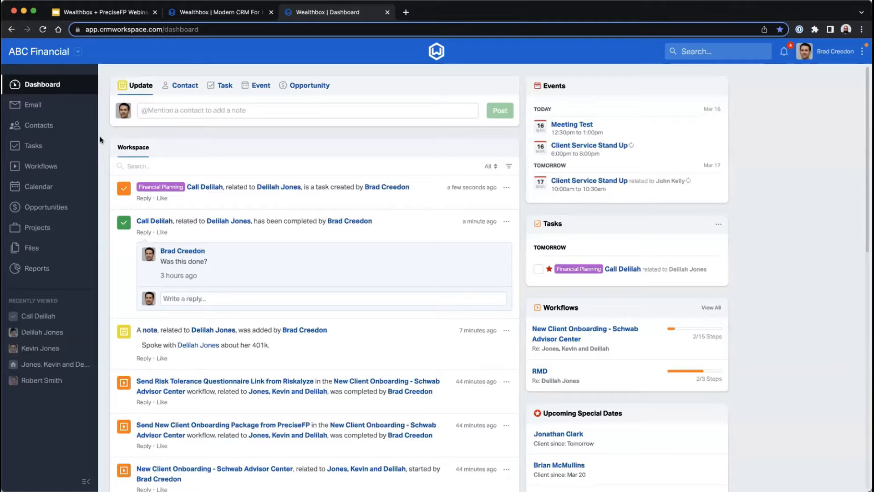
- Open a reply on the newest task in the activity stream and view its coworker notification options
{"action": "left_click", "coordinate": [145, 199]}
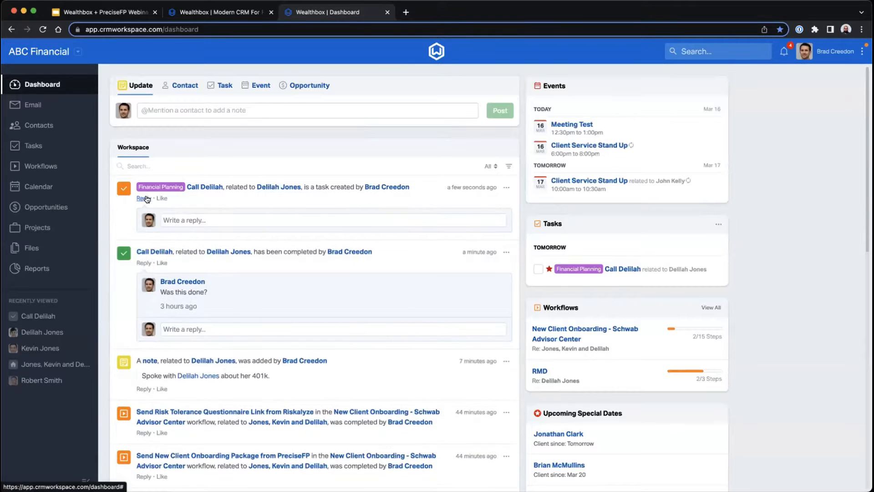
{"action": "left_click", "coordinate": [205, 219]}
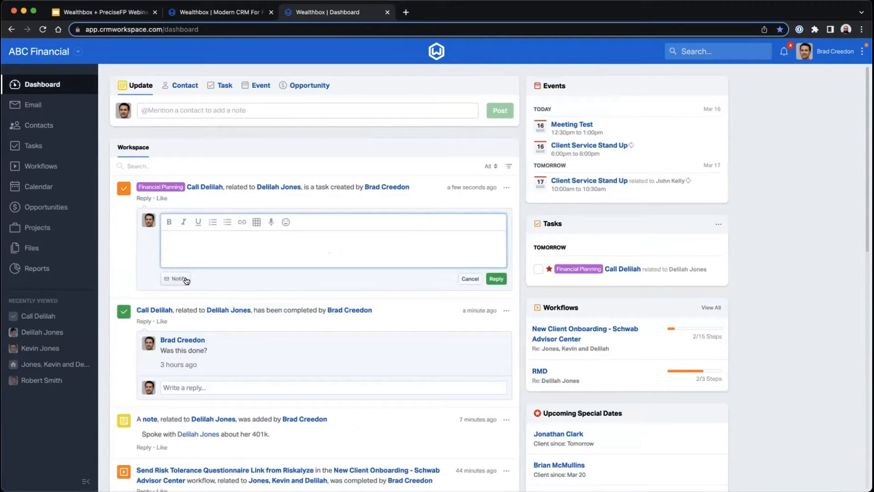
{"action": "left_click", "coordinate": [185, 279]}
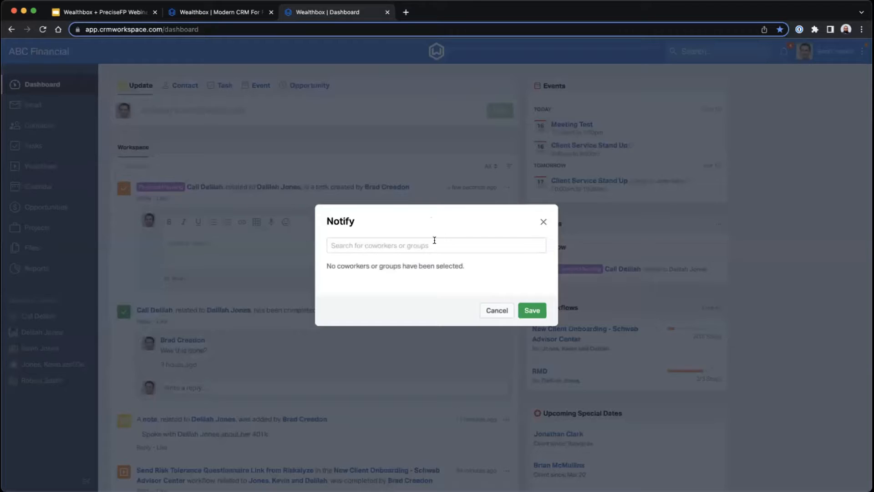
{"action": "left_click", "coordinate": [542, 224]}
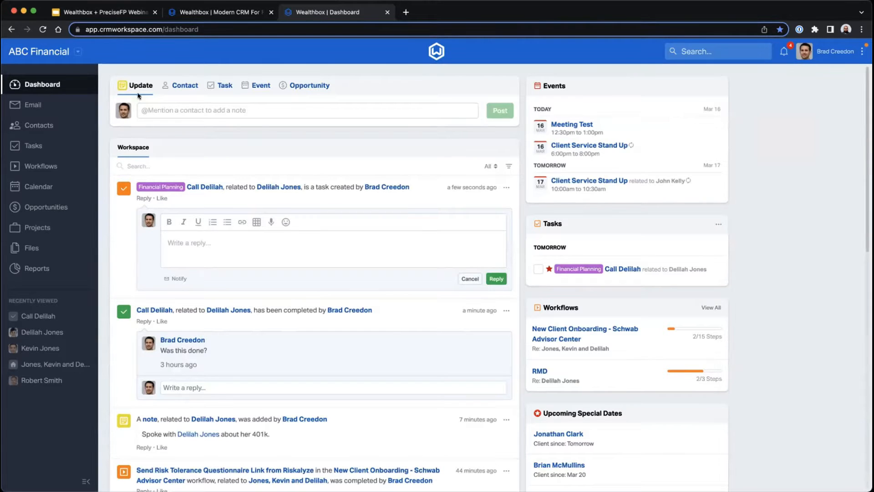
- Look through the dashboard's entry forms for contacts, tasks, events and opportunities, ending on the update form
{"action": "left_click", "coordinate": [180, 86]}
{"action": "left_click", "coordinate": [221, 86]}
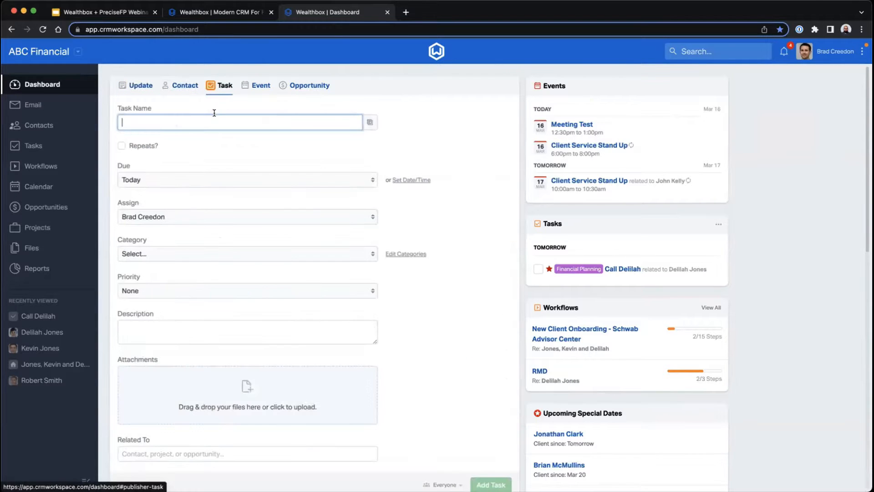
{"action": "left_click", "coordinate": [259, 85]}
{"action": "left_click", "coordinate": [293, 87]}
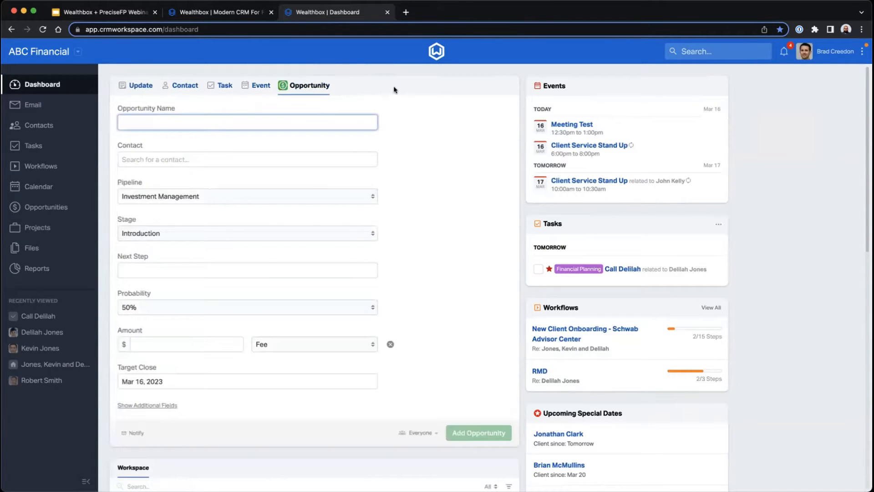
{"action": "left_click", "coordinate": [395, 90]}
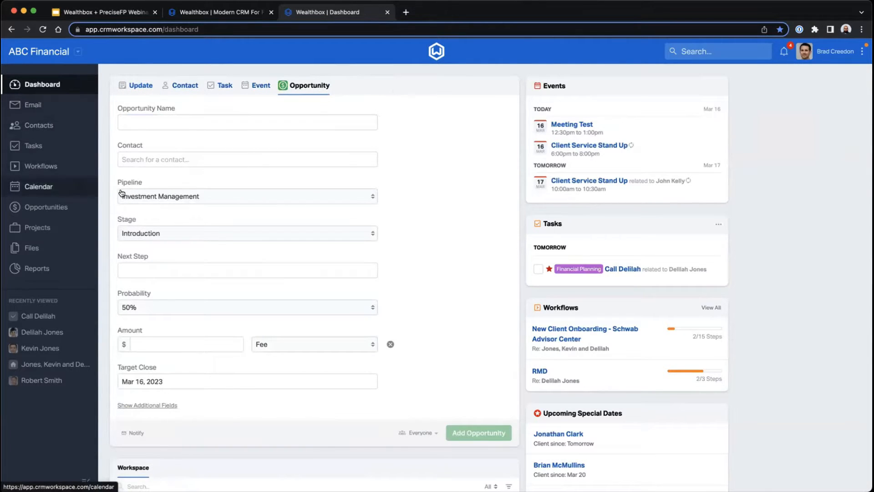
{"action": "left_click", "coordinate": [146, 87]}
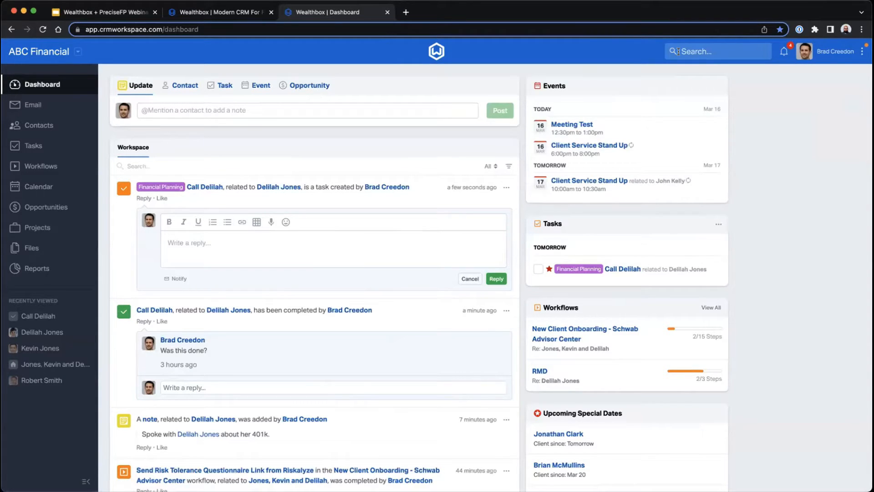
{"action": "left_click", "coordinate": [219, 111]}
{"action": "type", "text": "Receive"}
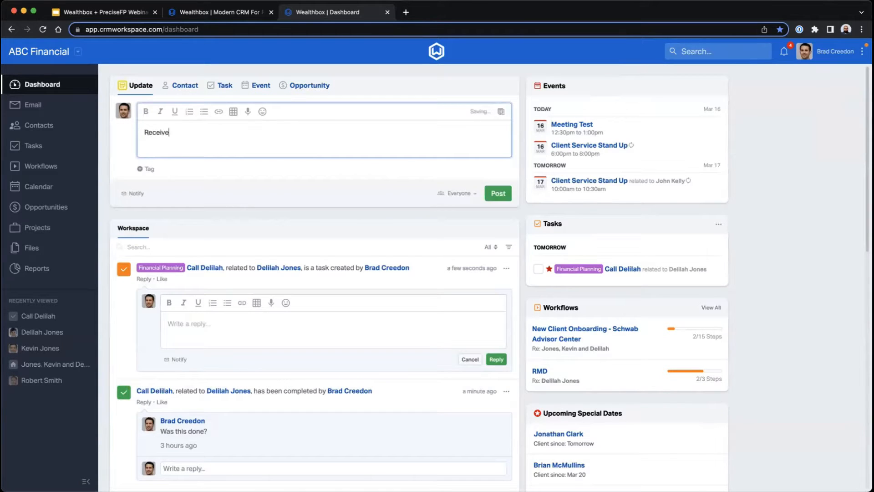
{"action": "type", "text": "d a call from @de"}
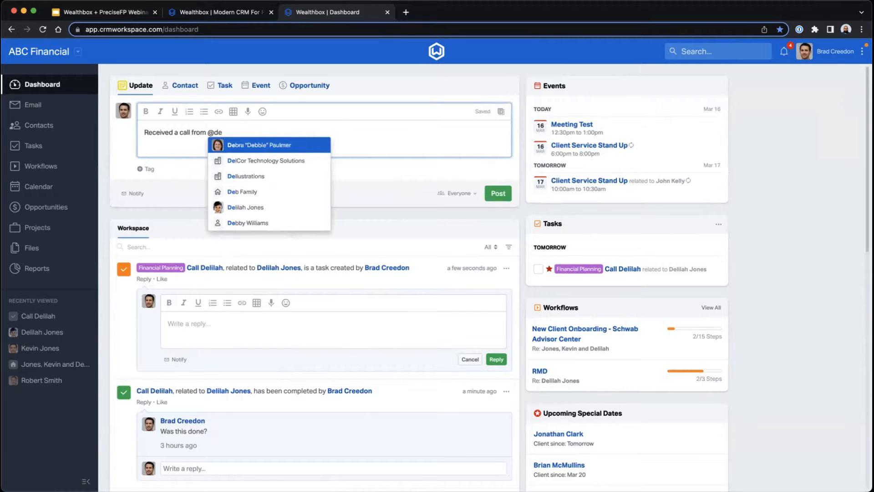
{"action": "type", "text": "lil"}
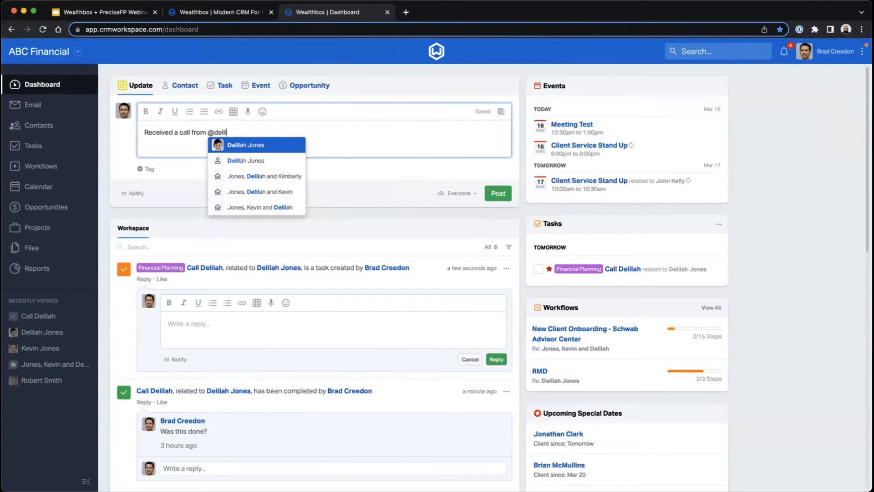
{"action": "key", "text": "Return"}
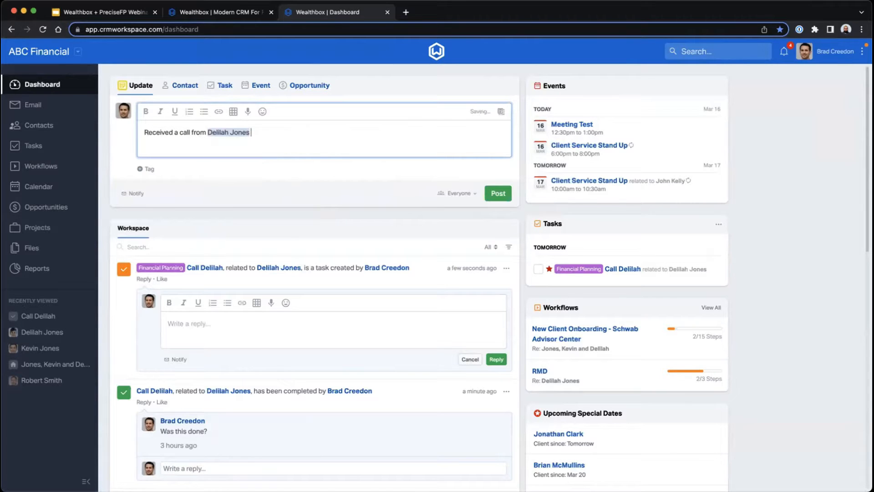
{"action": "type", "text": "about their 401k..."}
{"action": "left_click", "coordinate": [499, 193]}
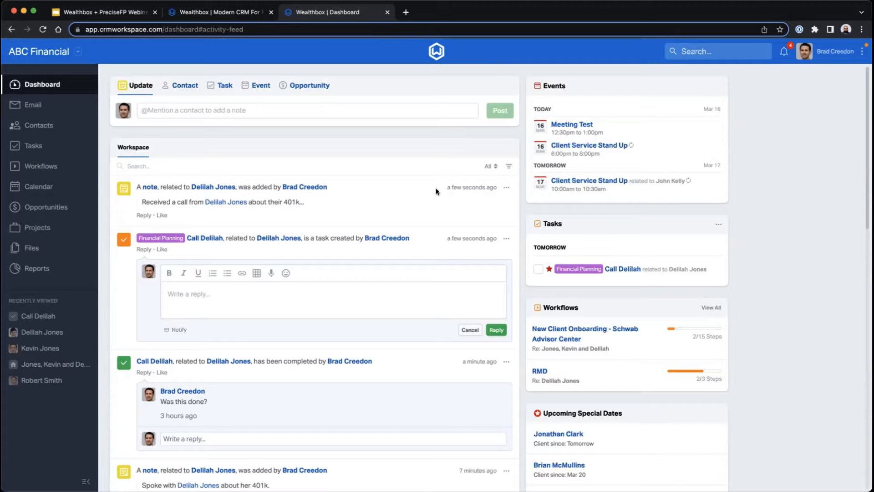
- Preview the contact mentioned in the new note and open the full contact record
{"action": "left_click", "coordinate": [194, 187]}
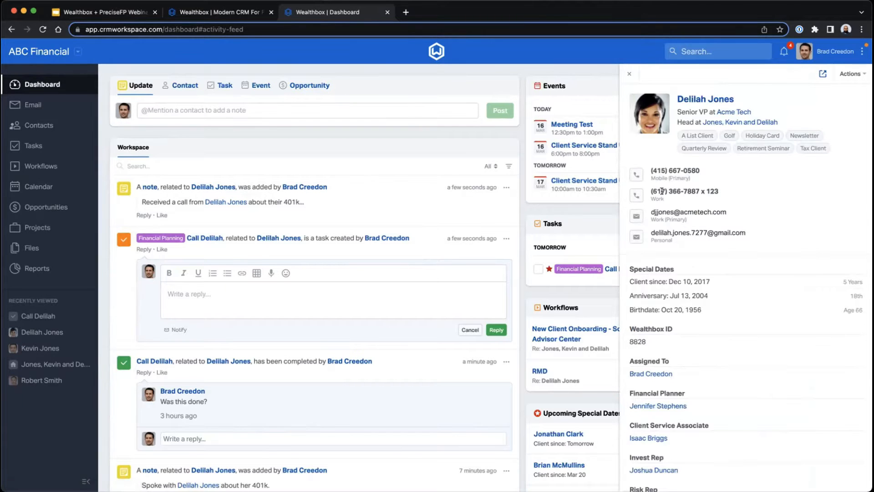
{"action": "scroll", "coordinate": [661, 192], "scroll_direction": "down", "scroll_amount": 5}
{"action": "scroll", "coordinate": [662, 191], "scroll_direction": "up", "scroll_amount": 5}
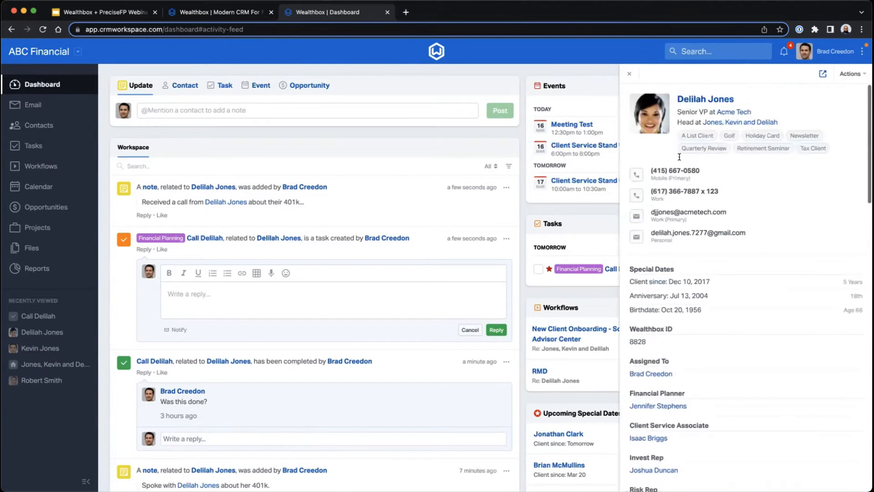
{"action": "left_click", "coordinate": [695, 99]}
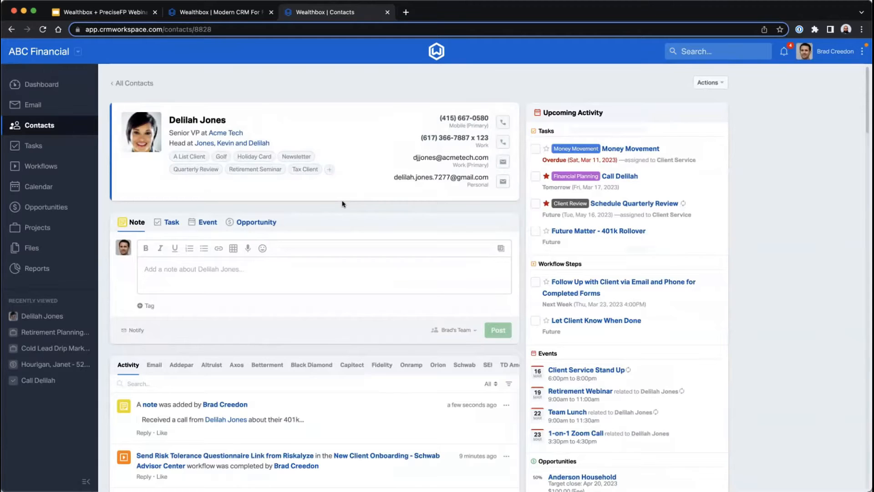
- Review the contact's record and view a blank message to the work e-mail address, closing it unsent
{"action": "scroll", "coordinate": [249, 257], "scroll_direction": "down", "scroll_amount": 5}
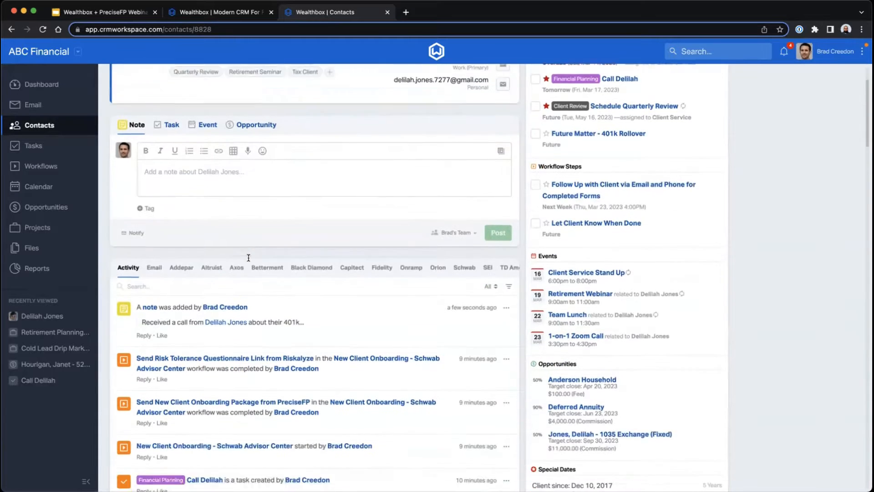
{"action": "scroll", "coordinate": [276, 385], "scroll_direction": "up", "scroll_amount": 5}
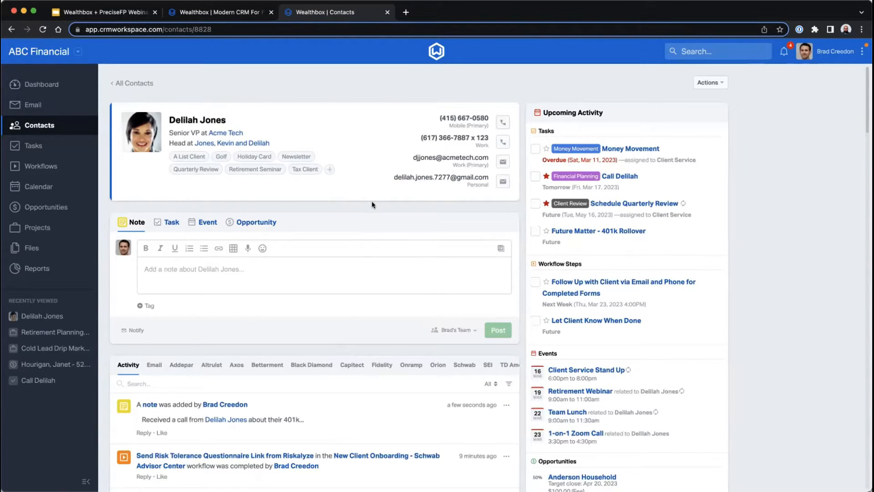
{"action": "left_click", "coordinate": [503, 164]}
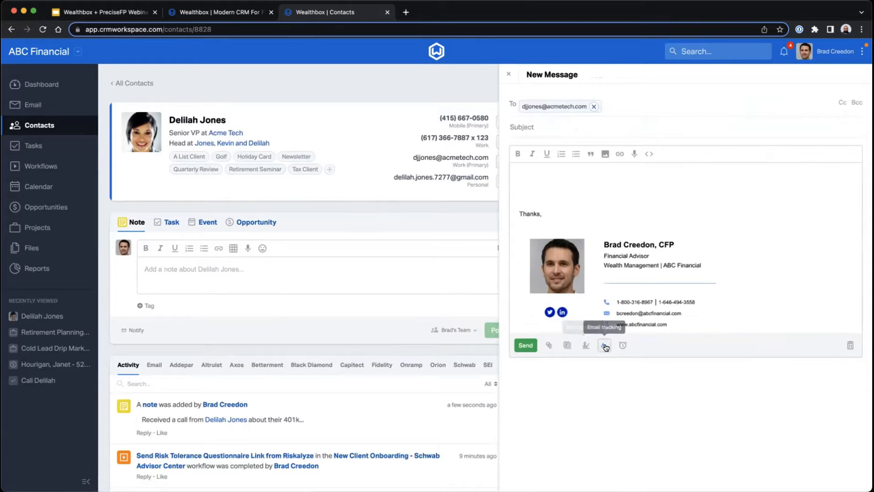
{"action": "left_click", "coordinate": [509, 72]}
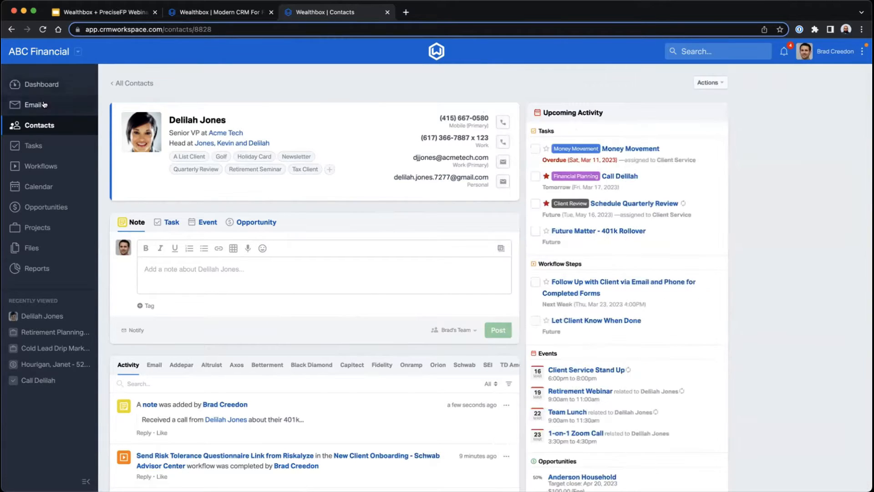
- Open the "Prospect Intro Meeting" message in the e-mail inbox and view the sender's contact options
{"action": "left_click", "coordinate": [43, 104]}
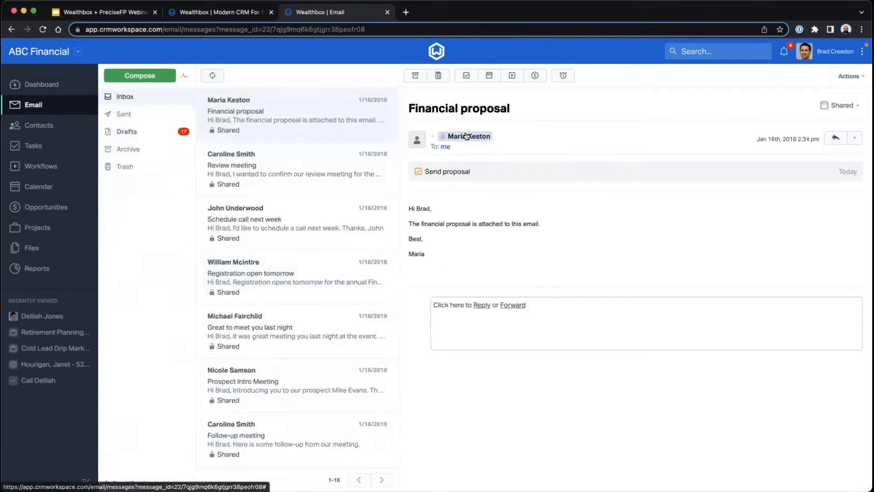
{"action": "left_click", "coordinate": [311, 394]}
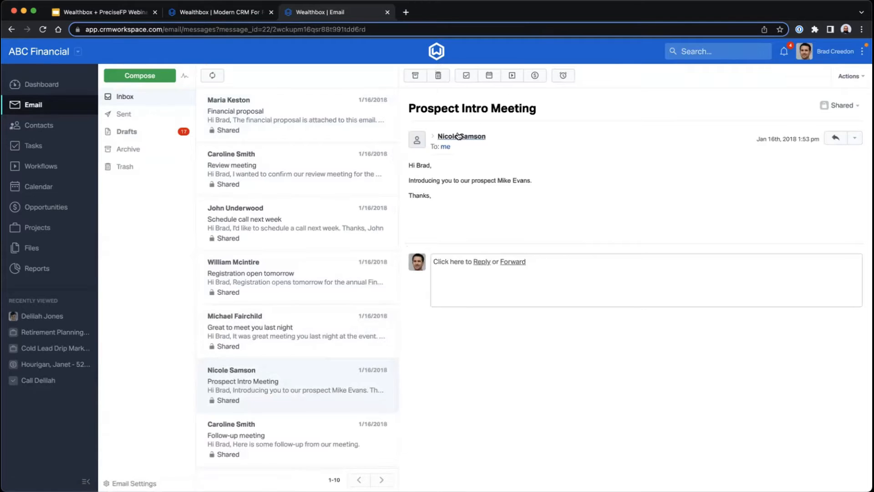
{"action": "left_click", "coordinate": [459, 136]}
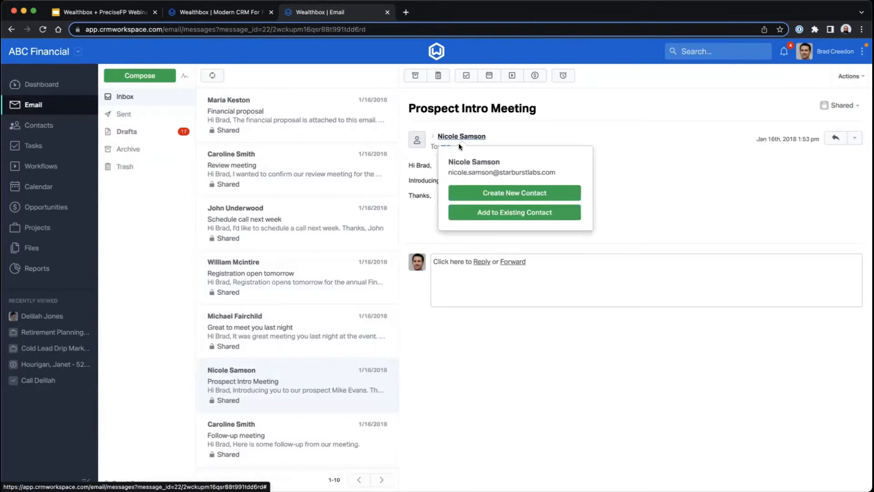
- Return to the recently viewed client contact and examine the e-mail history, including the "Schedule Meeting" message
{"action": "left_click", "coordinate": [44, 320]}
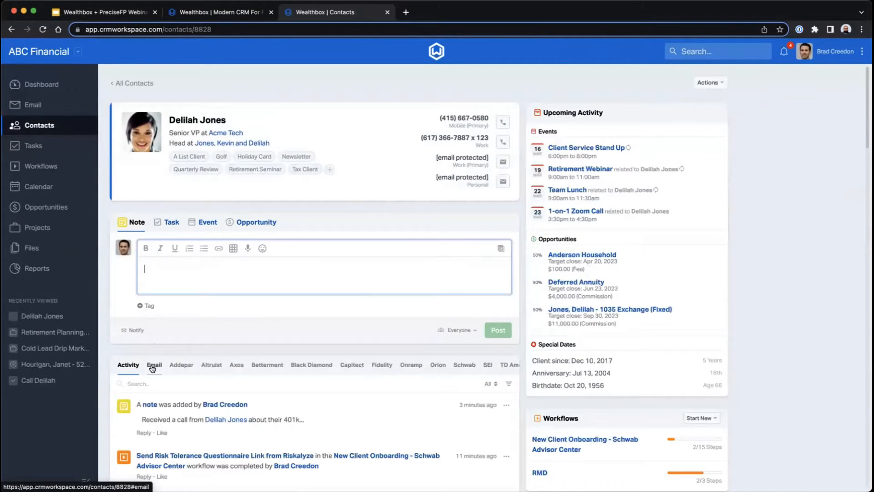
{"action": "left_click", "coordinate": [152, 366]}
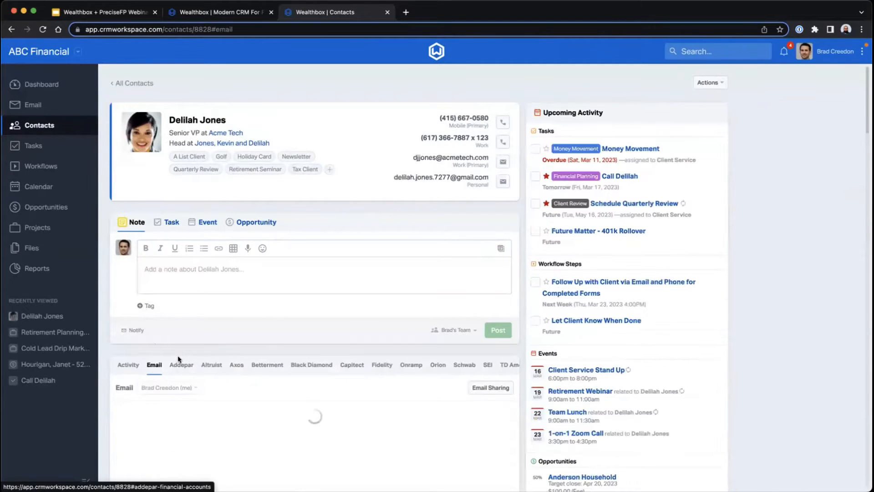
{"action": "scroll", "coordinate": [199, 348], "scroll_direction": "down", "scroll_amount": 3}
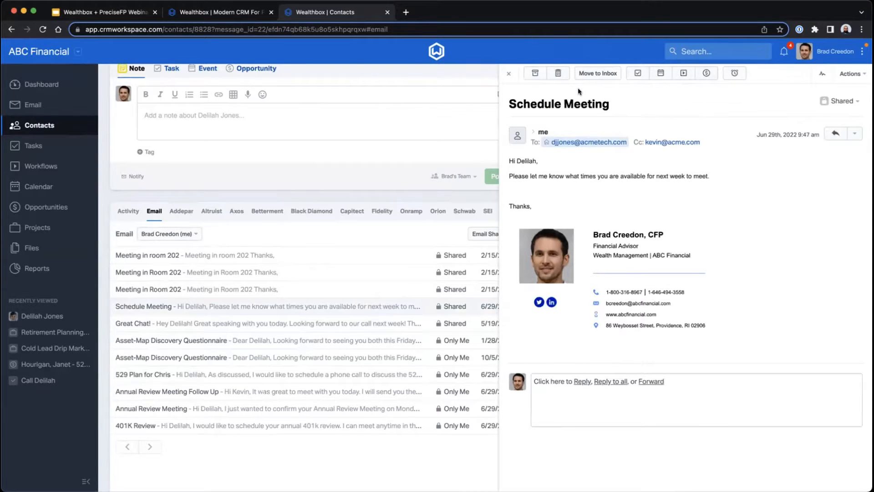
{"action": "left_click", "coordinate": [505, 77]}
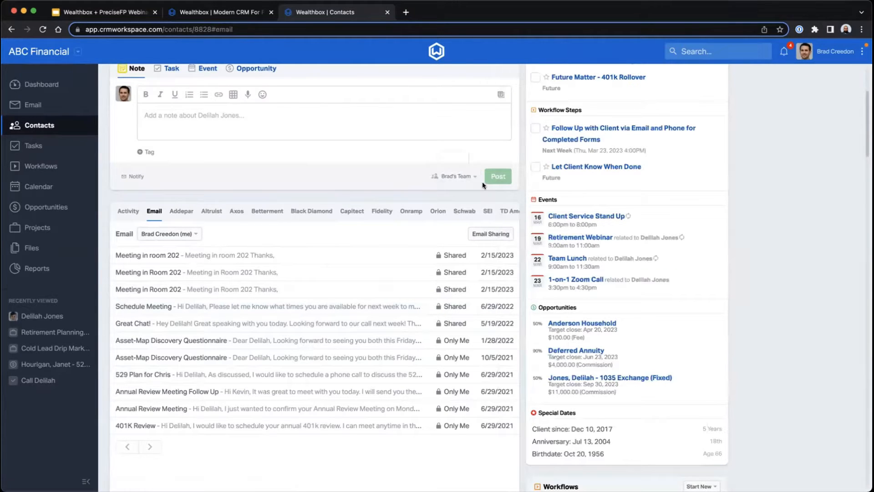
{"action": "scroll", "coordinate": [482, 181], "scroll_direction": "up", "scroll_amount": 5}
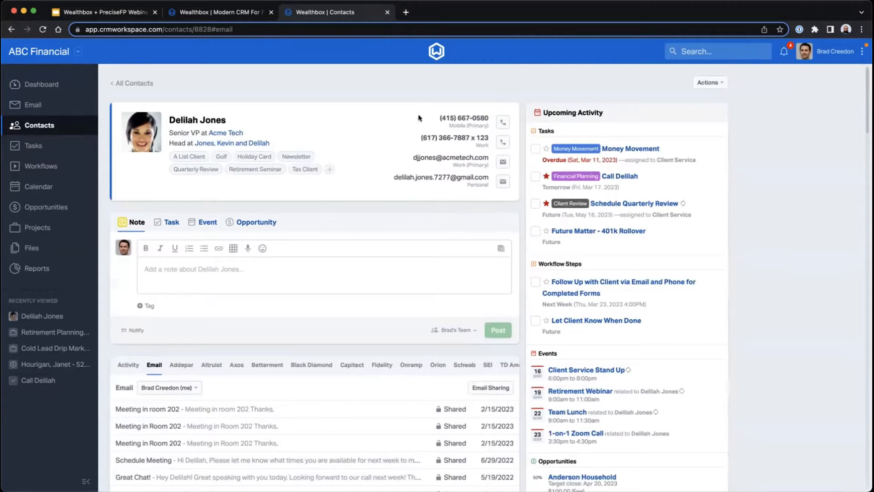
{"action": "scroll", "coordinate": [319, 228], "scroll_direction": "down", "scroll_amount": 4}
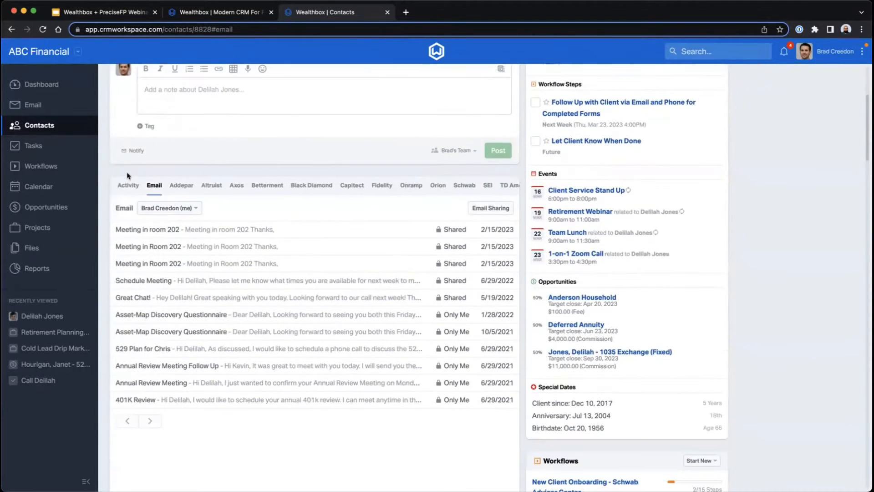
- Show the contact's activity feed and examine the contact details and custom fields on the record
{"action": "left_click", "coordinate": [121, 185]}
{"action": "scroll", "coordinate": [601, 246], "scroll_direction": "down", "scroll_amount": 8}
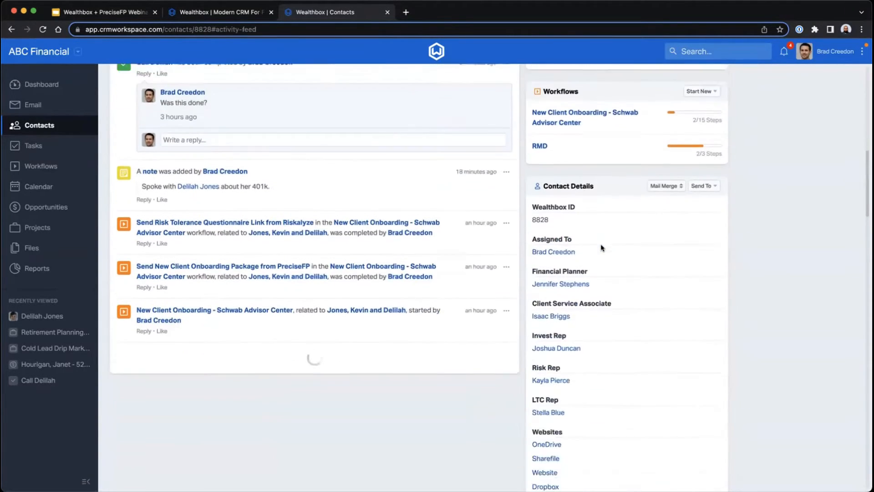
{"action": "scroll", "coordinate": [593, 261], "scroll_direction": "down", "scroll_amount": 3}
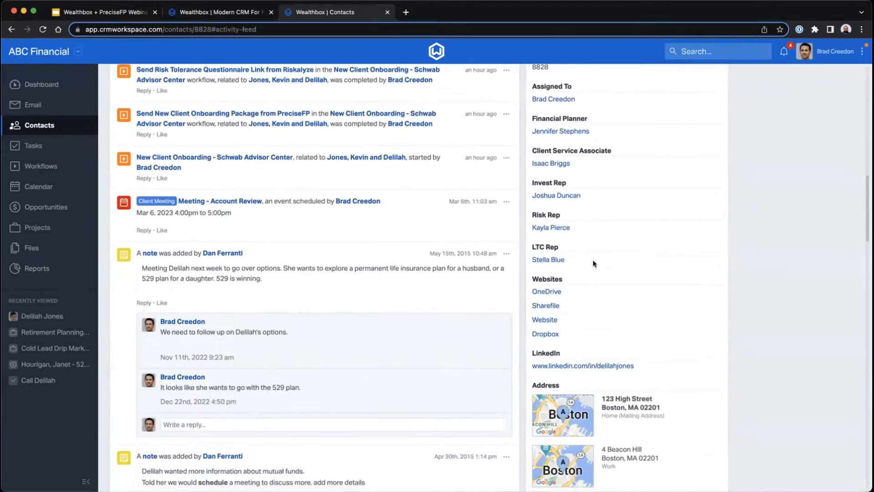
{"action": "scroll", "coordinate": [605, 300], "scroll_direction": "down", "scroll_amount": 3}
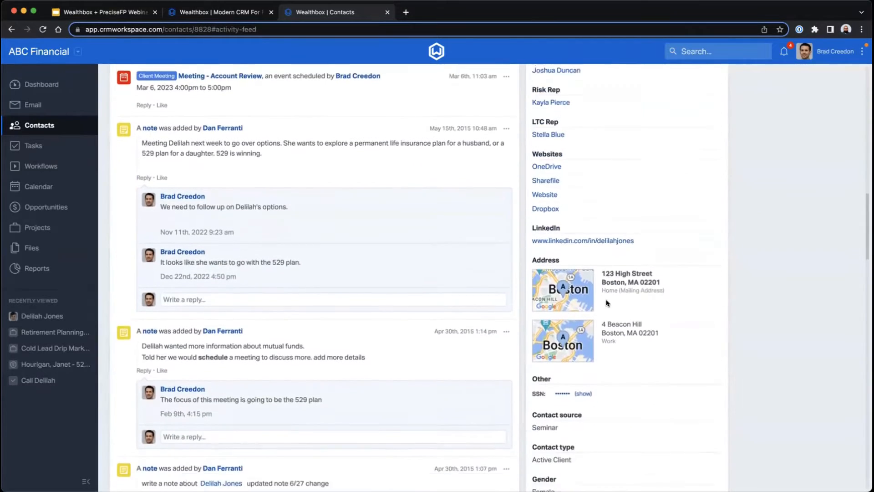
{"action": "scroll", "coordinate": [606, 303], "scroll_direction": "down", "scroll_amount": 2}
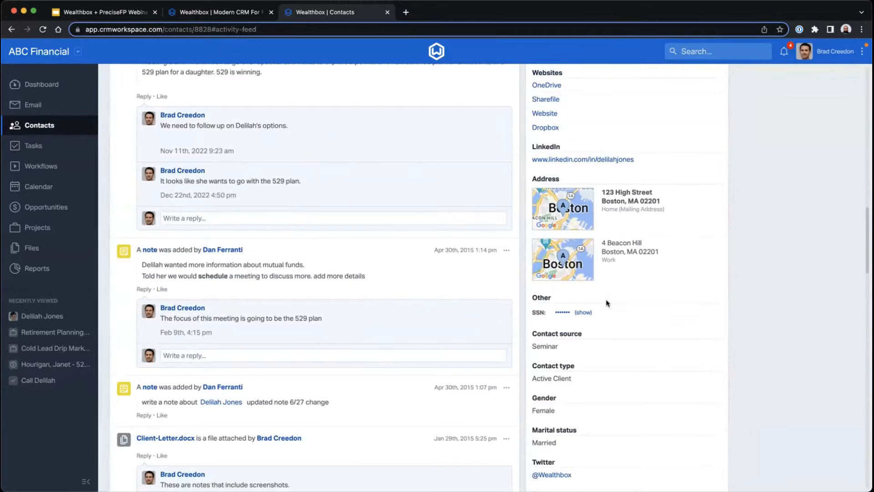
{"action": "scroll", "coordinate": [606, 302], "scroll_direction": "down", "scroll_amount": 6}
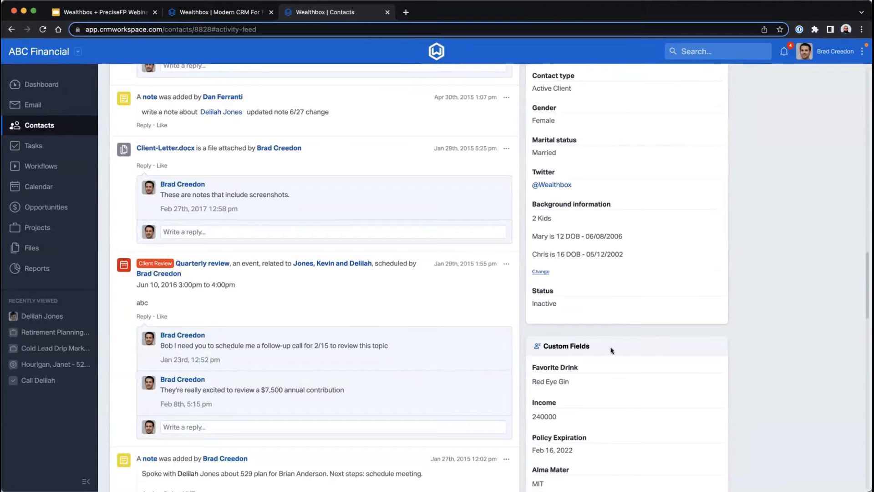
{"action": "scroll", "coordinate": [611, 349], "scroll_direction": "down", "scroll_amount": 7}
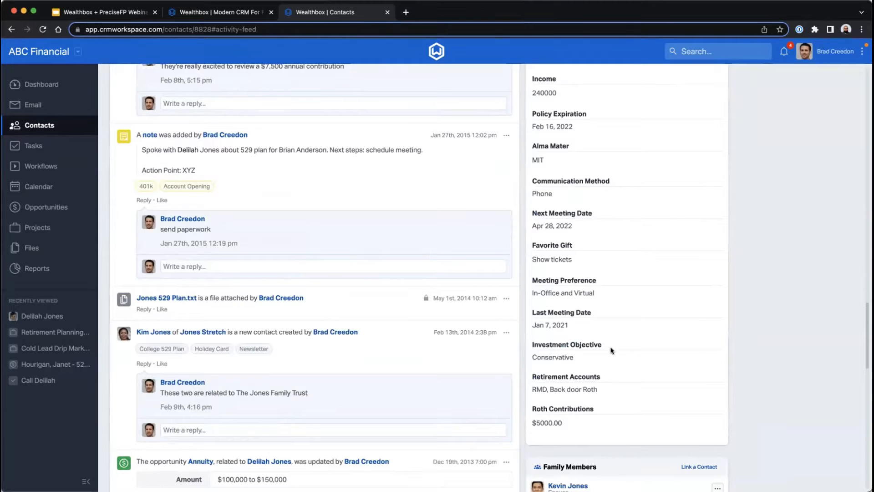
{"action": "scroll", "coordinate": [612, 350], "scroll_direction": "up", "scroll_amount": 20}
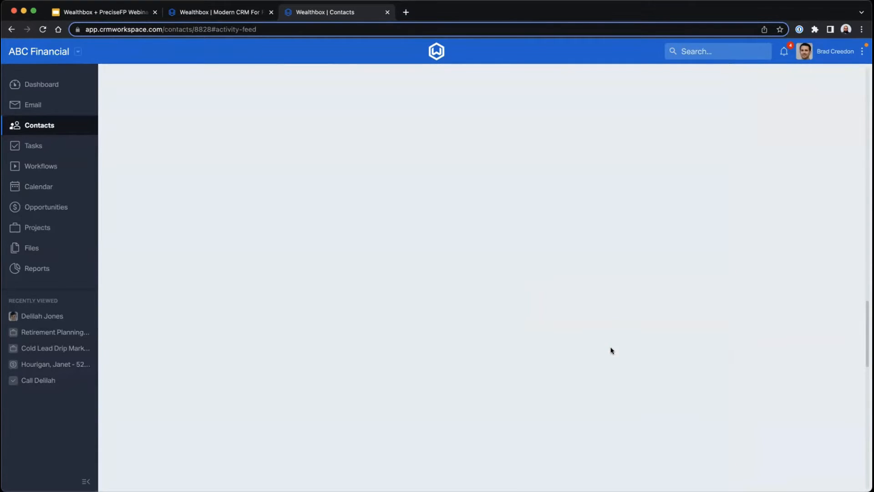
- Open the list of custom fields in the workspace's customization settings
{"action": "left_click", "coordinate": [861, 55]}
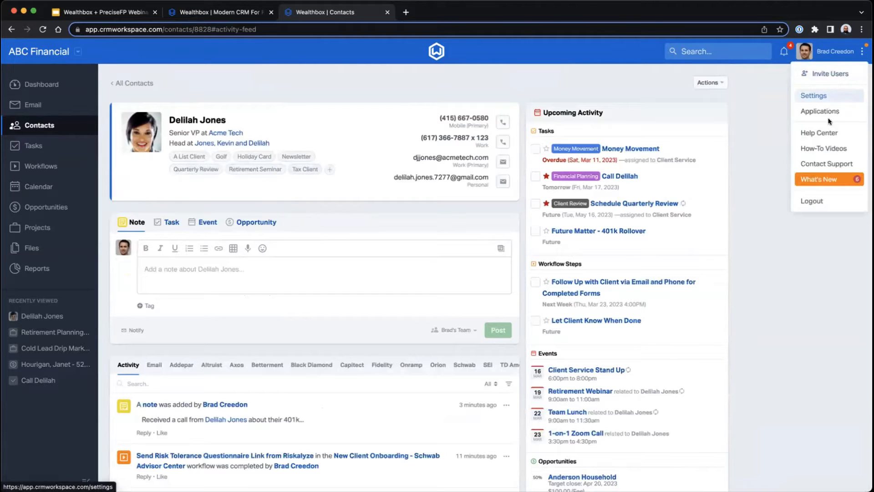
{"action": "left_click", "coordinate": [823, 95]}
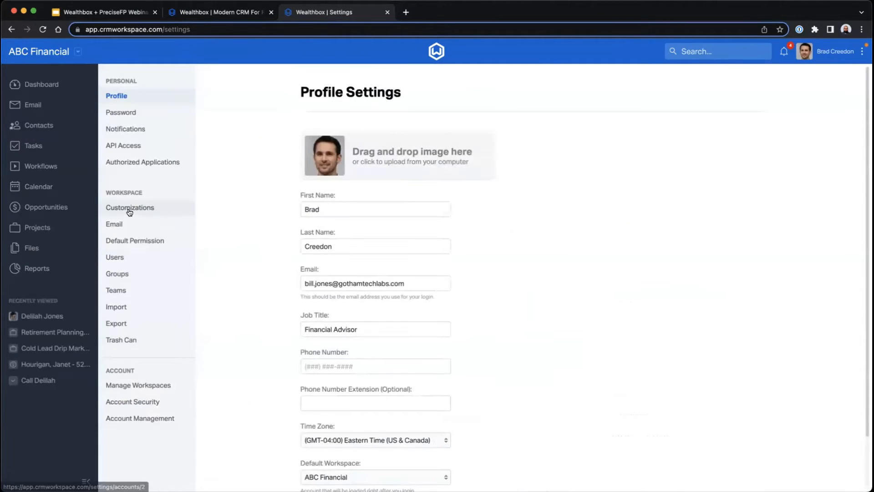
{"action": "left_click", "coordinate": [130, 211]}
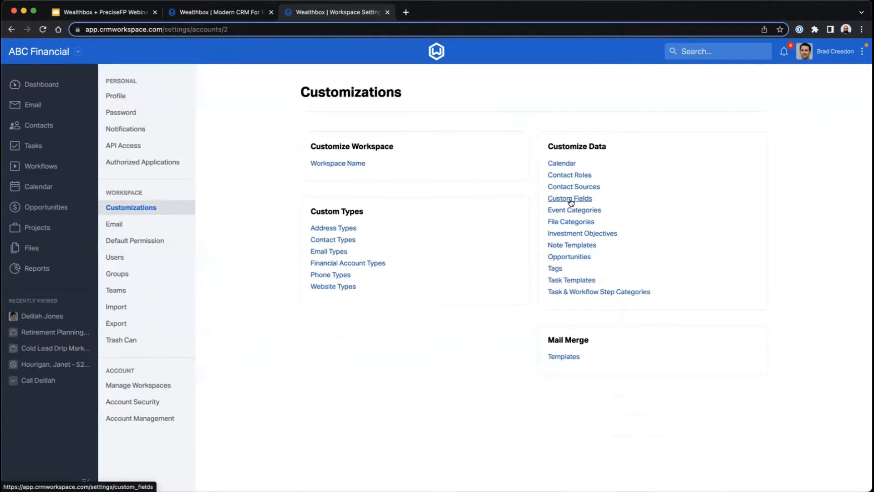
{"action": "left_click", "coordinate": [570, 199]}
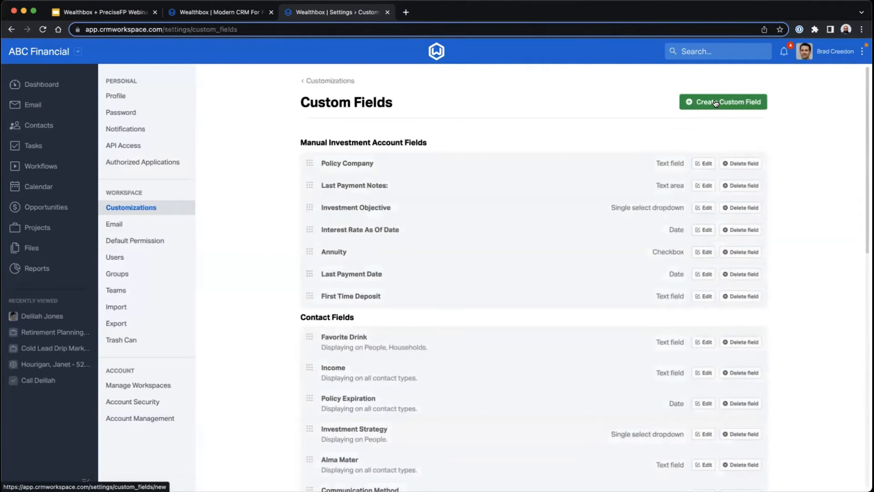
- Start a new custom field for Contacts and review the available field types, keeping Text field
{"action": "left_click", "coordinate": [716, 103]}
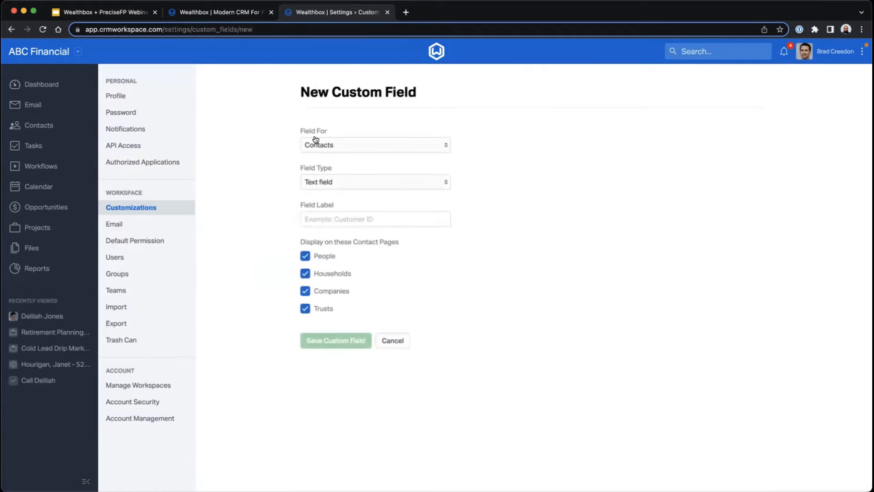
{"action": "left_click", "coordinate": [325, 141]}
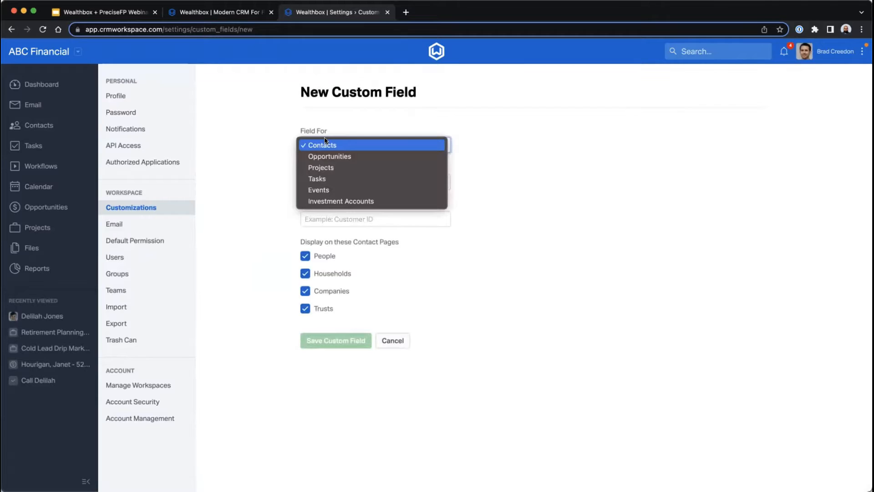
{"action": "left_click", "coordinate": [324, 144]}
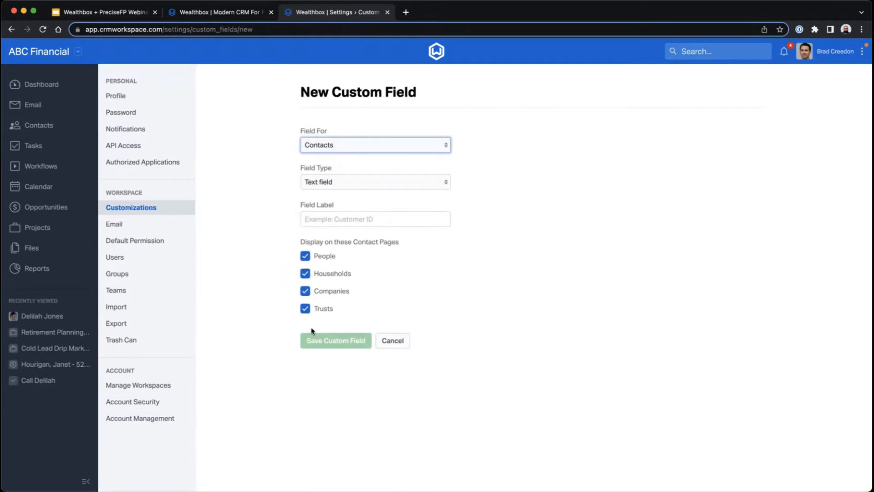
{"action": "left_click", "coordinate": [349, 182]}
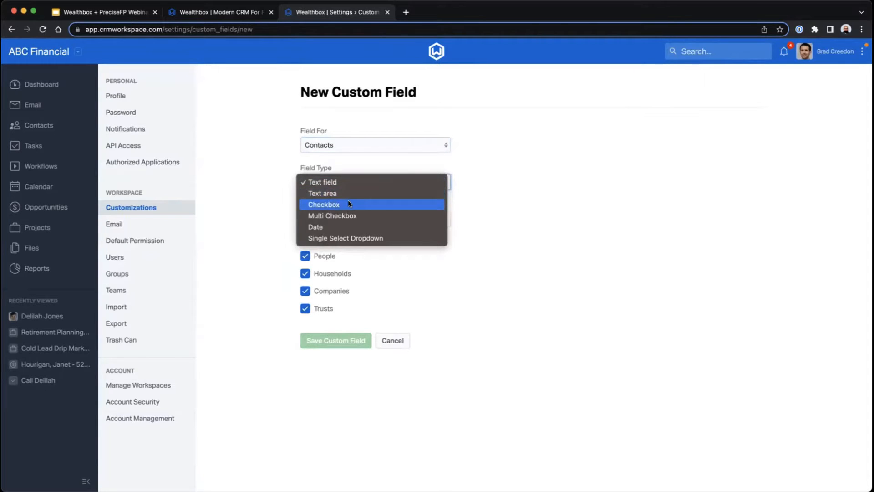
{"action": "left_click", "coordinate": [260, 212]}
- Label the new field "Favorite Beverage", save it for all contact page types, and find it in the contact fields list
{"action": "left_click", "coordinate": [324, 215]}
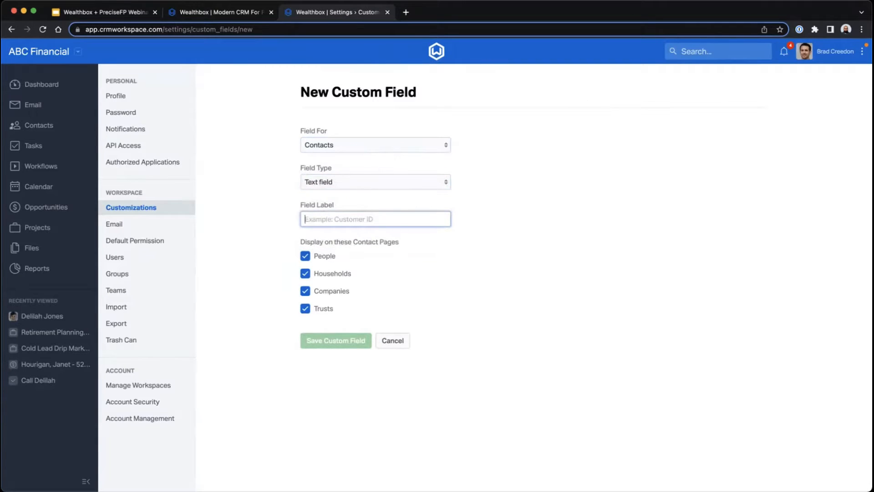
{"action": "type", "text": "Favorite Bevera"}
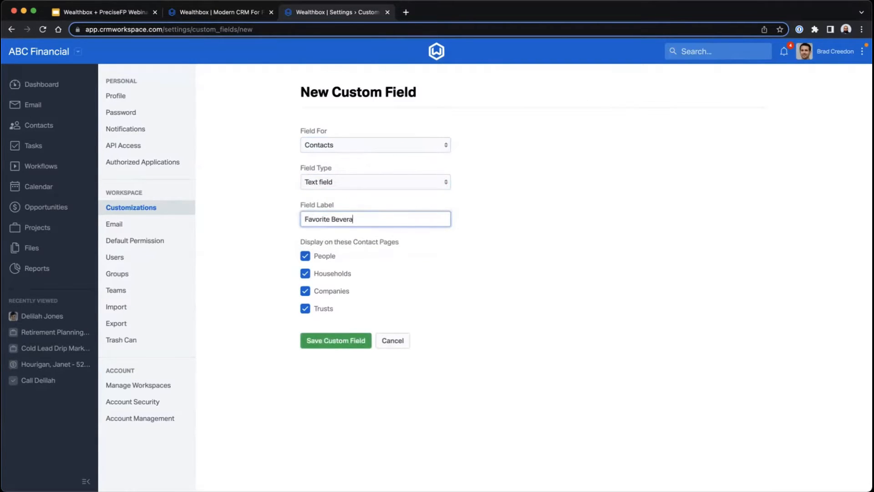
{"action": "type", "text": "ge"}
{"action": "left_click", "coordinate": [332, 340]}
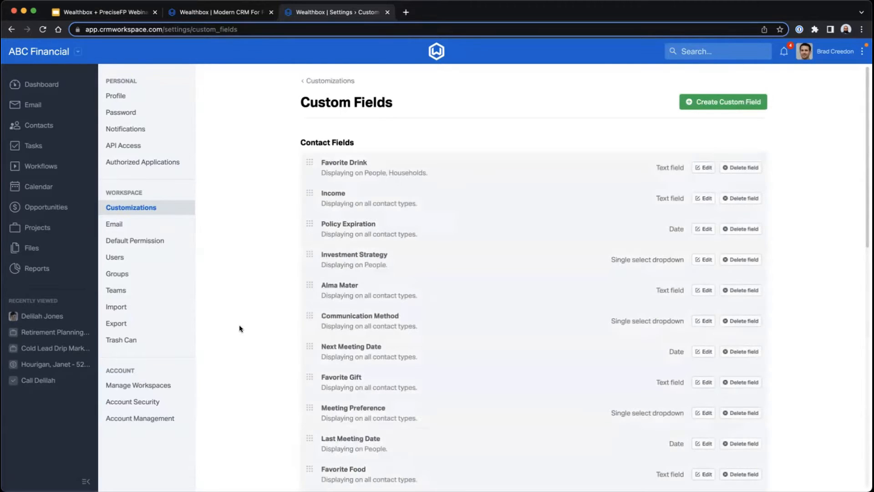
{"action": "scroll", "coordinate": [259, 260], "scroll_direction": "down", "scroll_amount": 7}
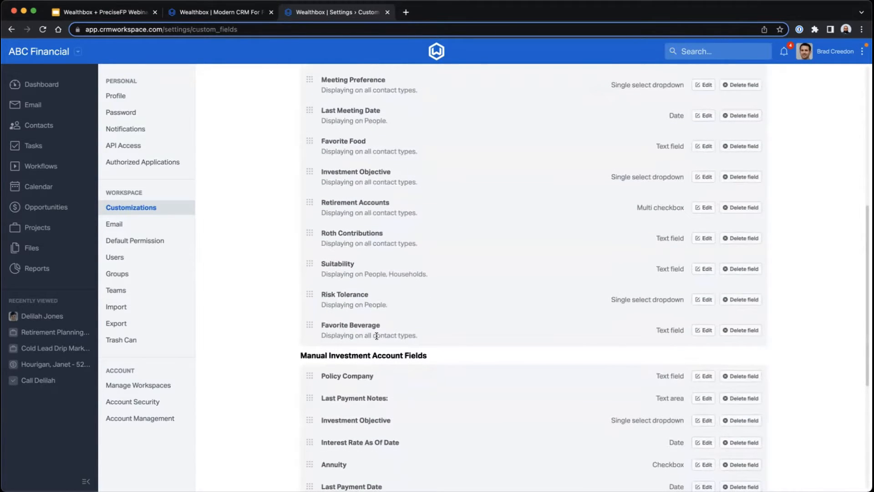
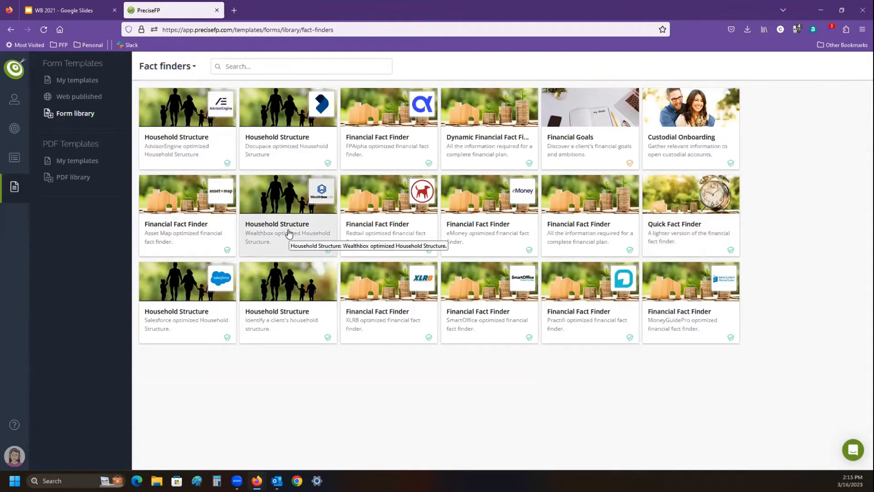
- Browse the form library's Lead generation, Policies and Agreements, and Surveys and Polls template categories
{"action": "left_click", "coordinate": [169, 65]}
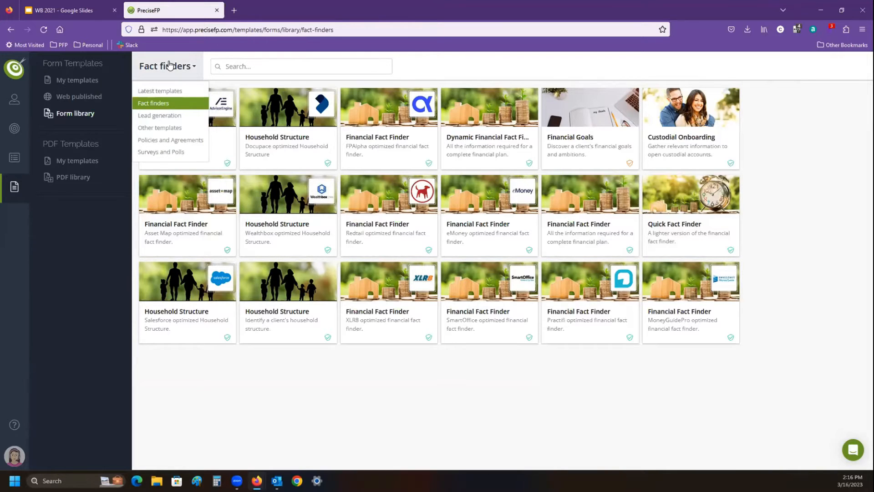
{"action": "left_click", "coordinate": [162, 116]}
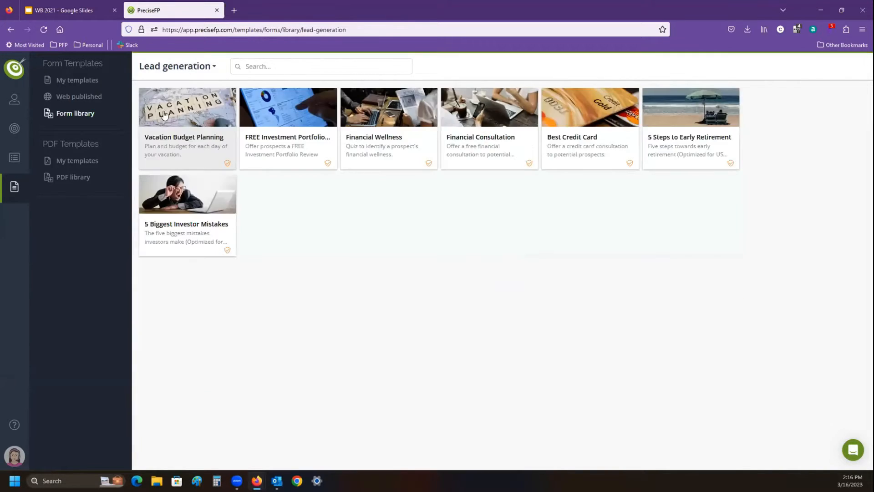
{"action": "left_click", "coordinate": [177, 68]}
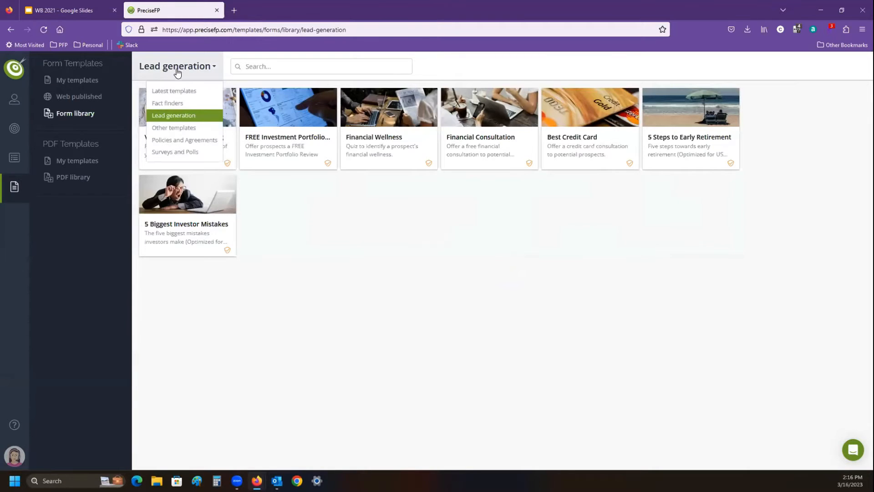
{"action": "left_click", "coordinate": [179, 139]}
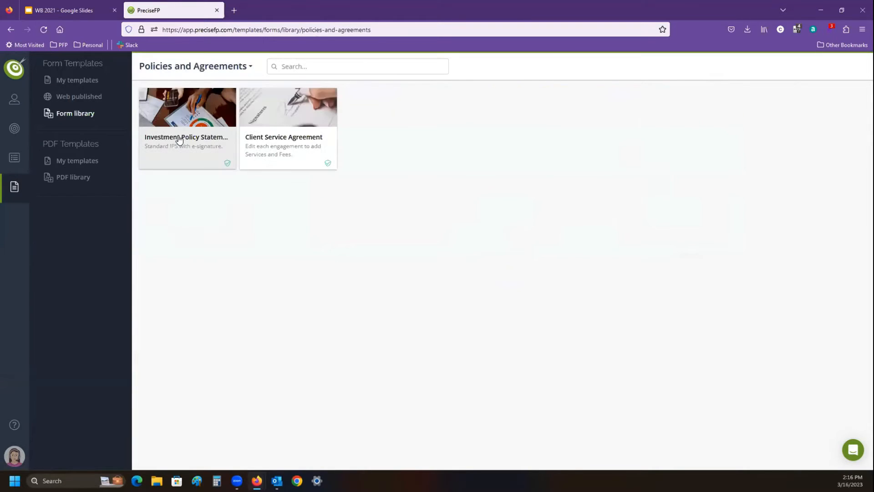
{"action": "left_click", "coordinate": [197, 67]}
{"action": "left_click", "coordinate": [208, 152]}
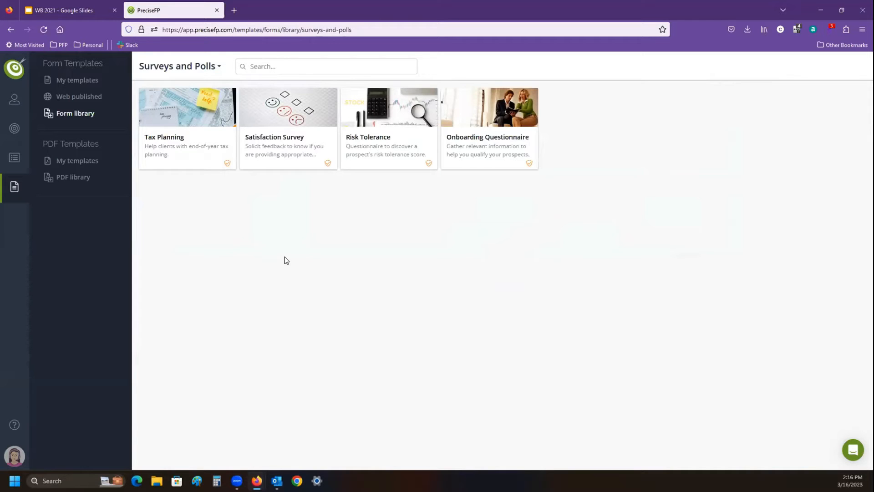
- From the full form library, preview the Wealthbox Household Structure template through its Household Members page and close the preview
{"action": "left_click", "coordinate": [91, 113]}
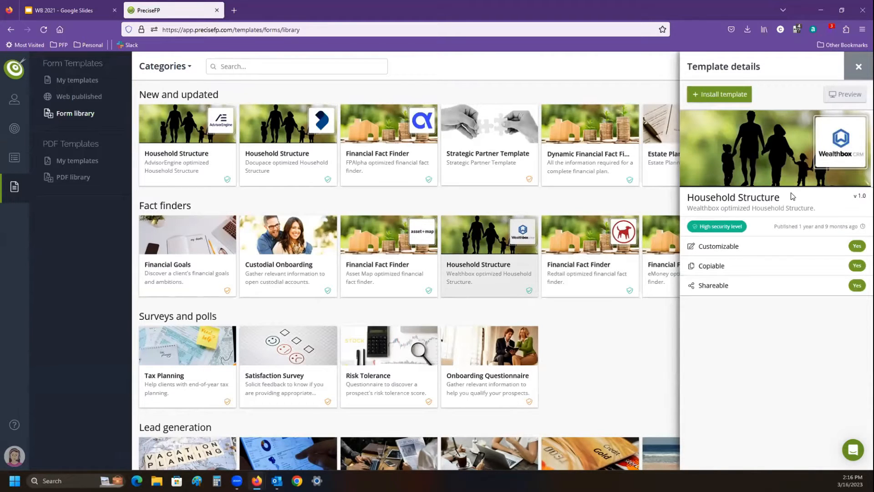
{"action": "left_click", "coordinate": [850, 96]}
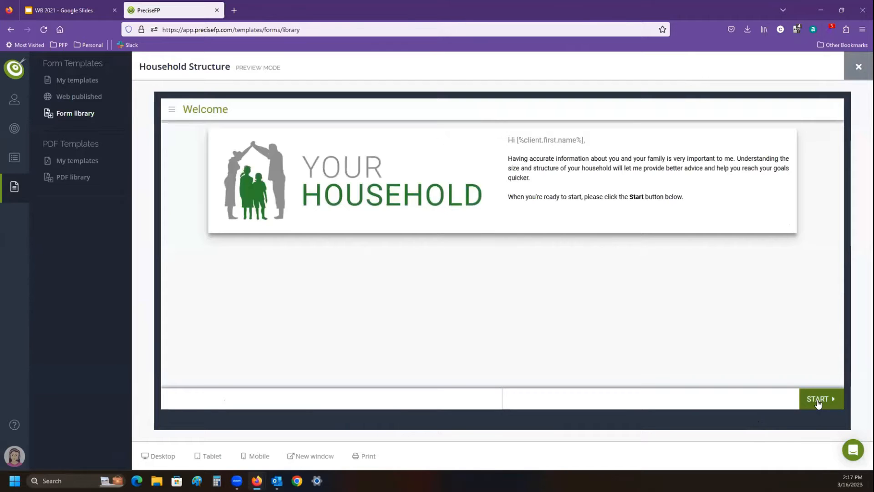
{"action": "left_click", "coordinate": [818, 404]}
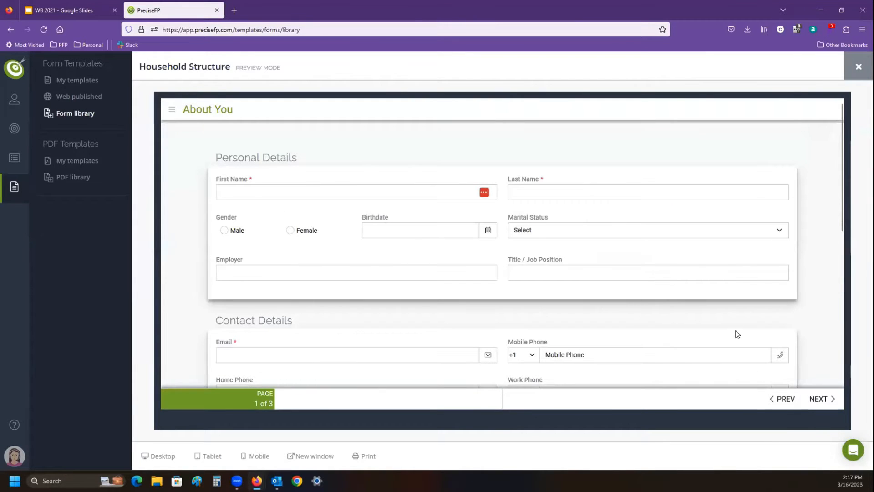
{"action": "scroll", "coordinate": [737, 319], "scroll_direction": "down", "scroll_amount": 6}
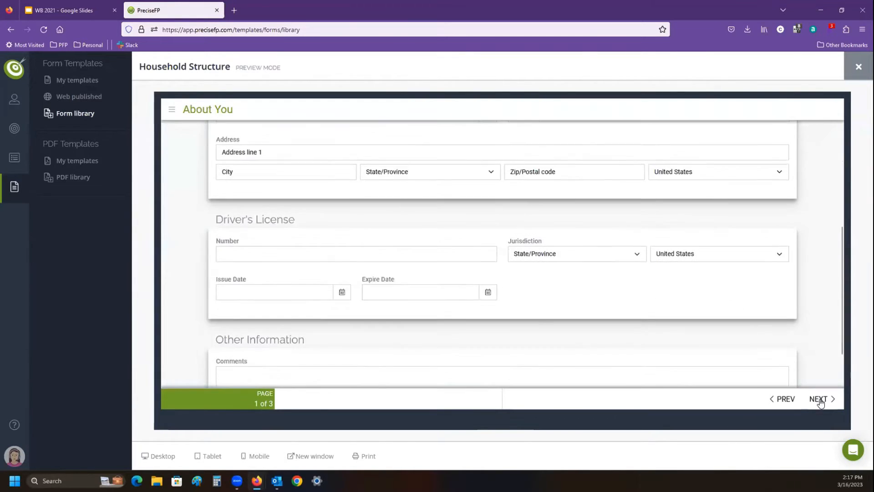
{"action": "left_click", "coordinate": [820, 400]}
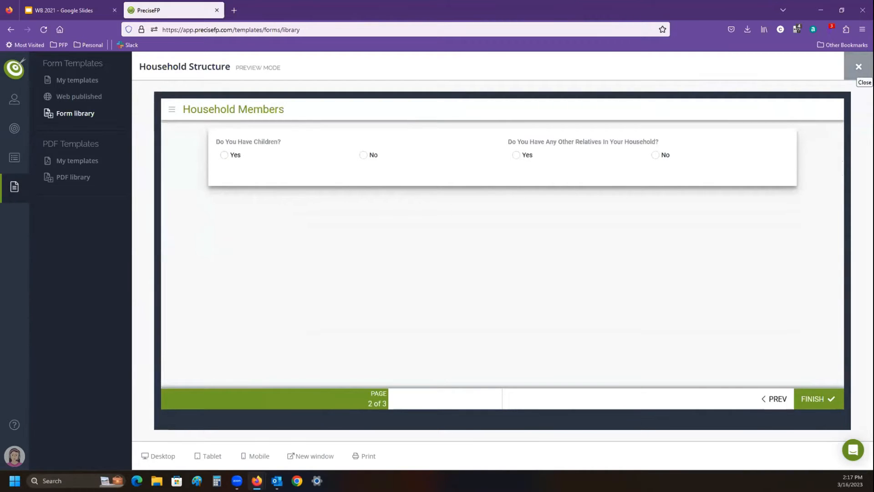
{"action": "left_click", "coordinate": [859, 67]}
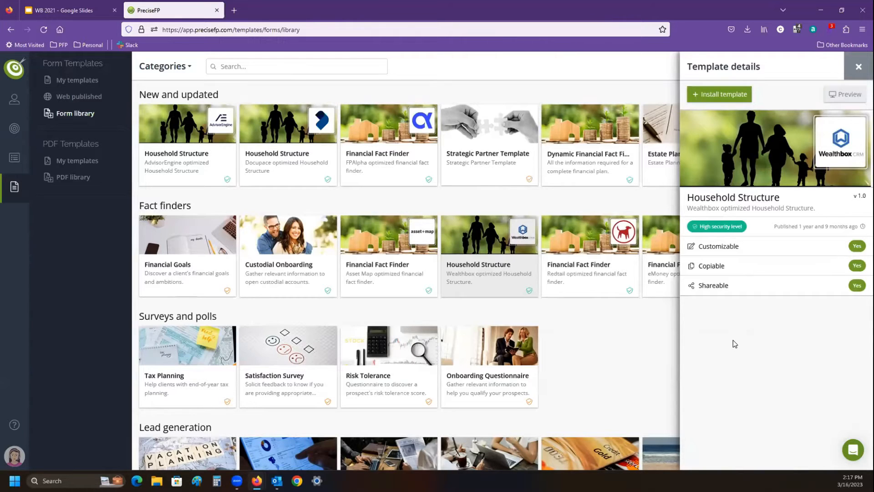
- Preview the Household Structure form again, answer Yes to having children, and examine the child fields, including the birthdate calendar
{"action": "left_click", "coordinate": [839, 94]}
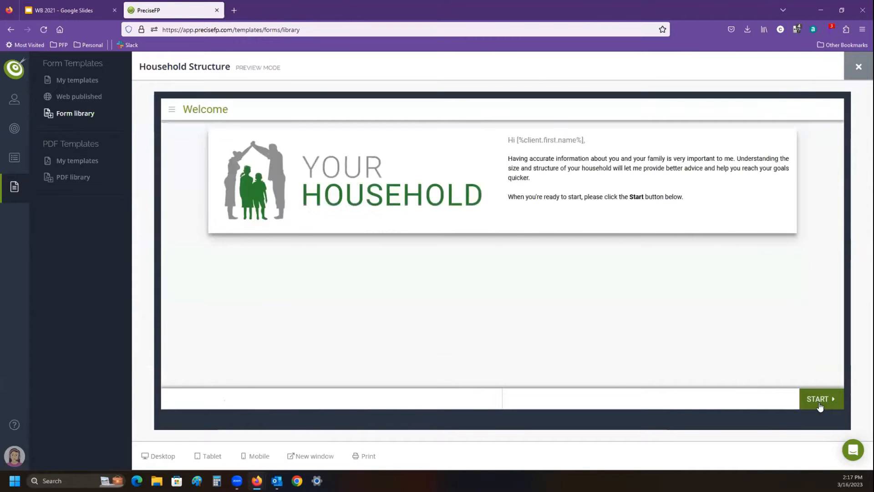
{"action": "left_click", "coordinate": [820, 401]}
{"action": "left_click", "coordinate": [817, 400]}
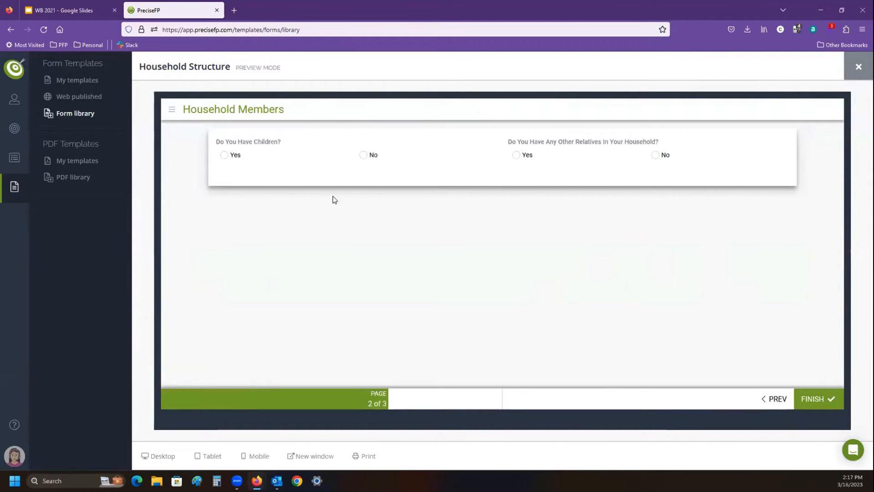
{"action": "left_click", "coordinate": [362, 155]}
{"action": "left_click", "coordinate": [224, 155]}
{"action": "scroll", "coordinate": [267, 223], "scroll_direction": "down", "scroll_amount": 3}
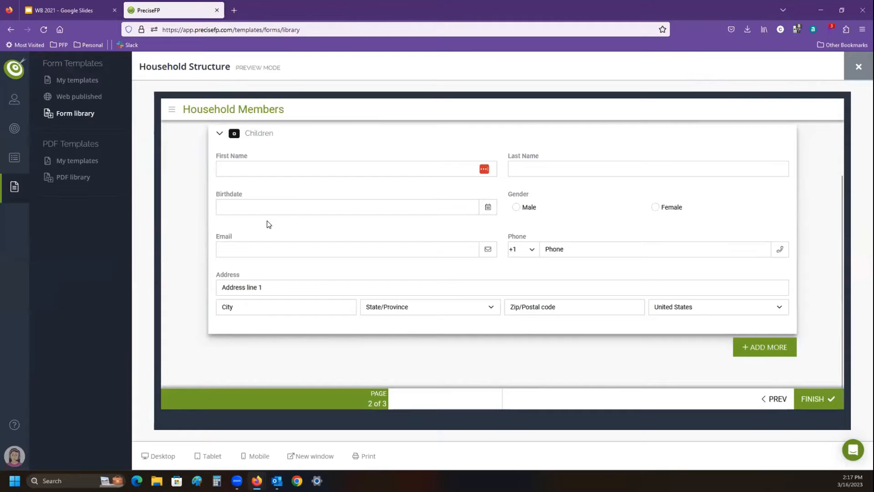
{"action": "left_click", "coordinate": [234, 201]}
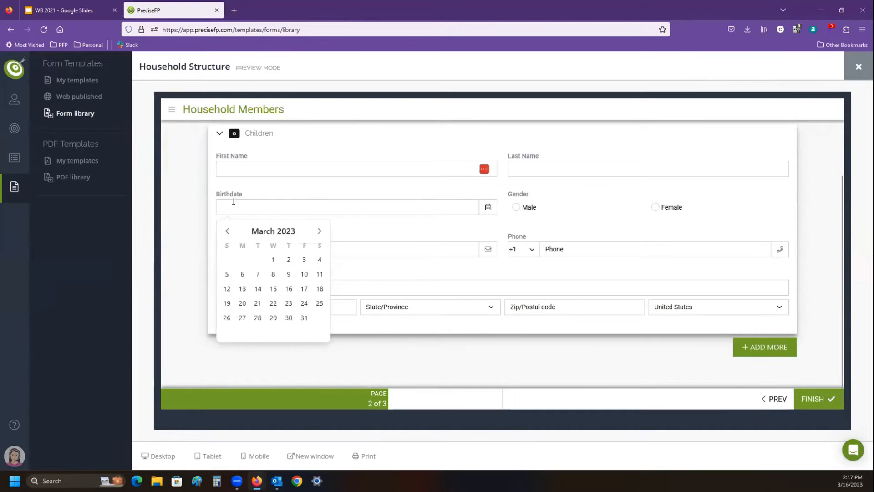
{"action": "left_click", "coordinate": [380, 320]}
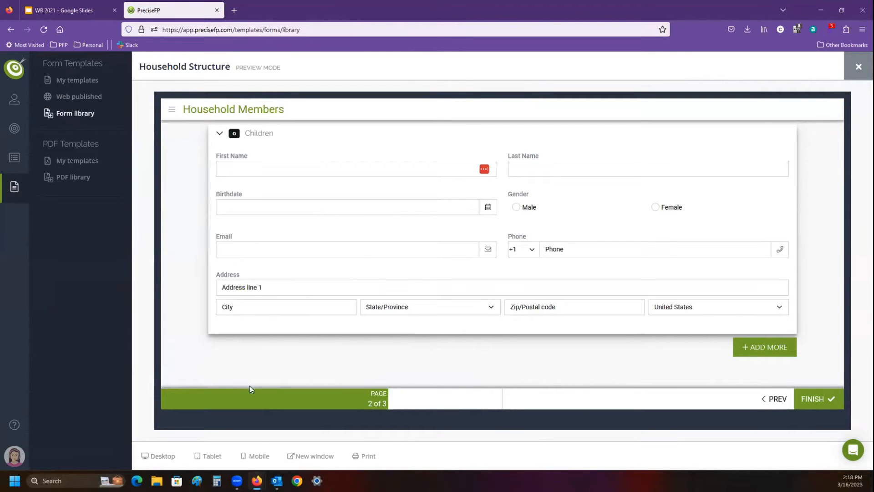
- Go back through the form to its Welcome page, and close both the preview and the template details
{"action": "left_click", "coordinate": [766, 400]}
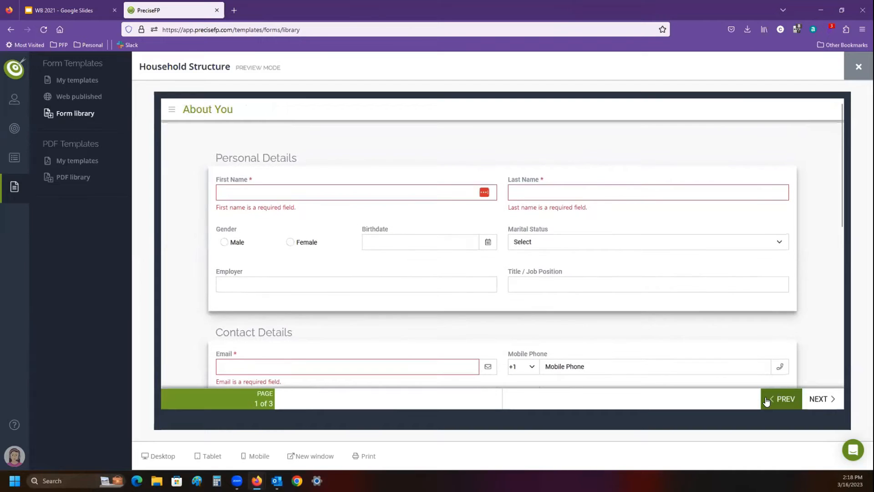
{"action": "left_click", "coordinate": [766, 400]}
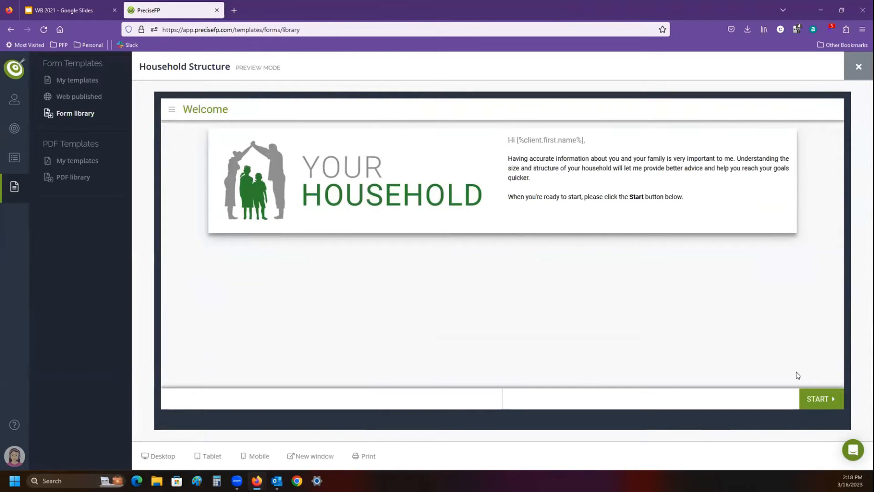
{"action": "left_click", "coordinate": [858, 67]}
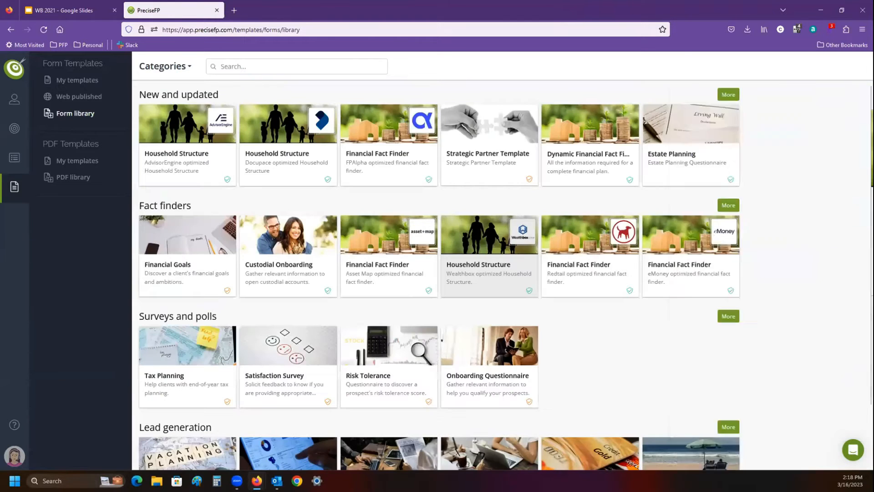
{"action": "left_click", "coordinate": [855, 63]}
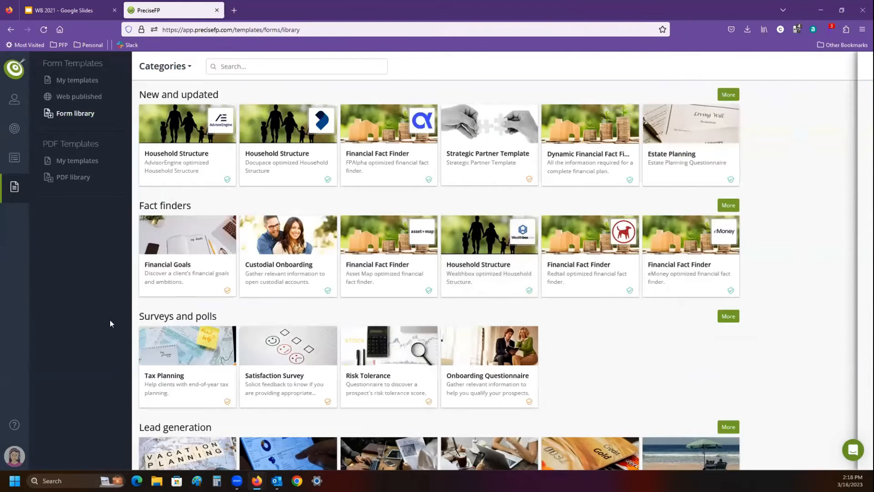
- Open the Integrations settings, view the Wealthbox integration details, and close them
{"action": "left_click", "coordinate": [15, 455]}
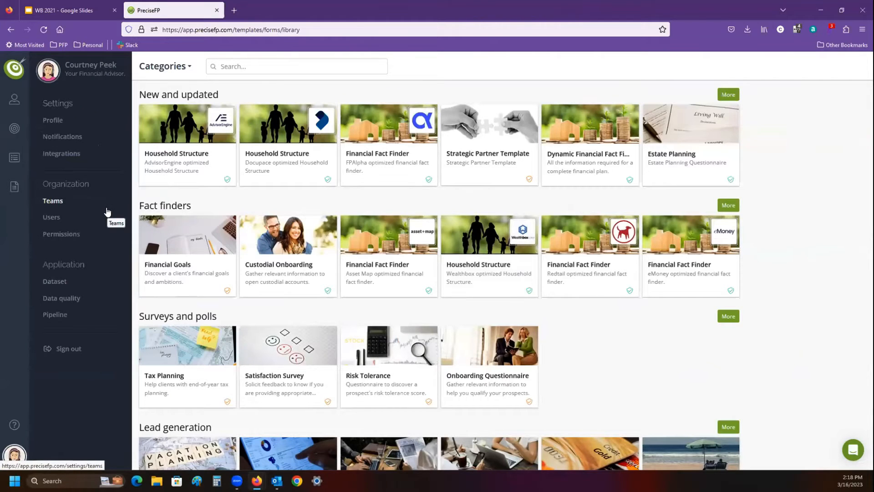
{"action": "left_click", "coordinate": [62, 155]}
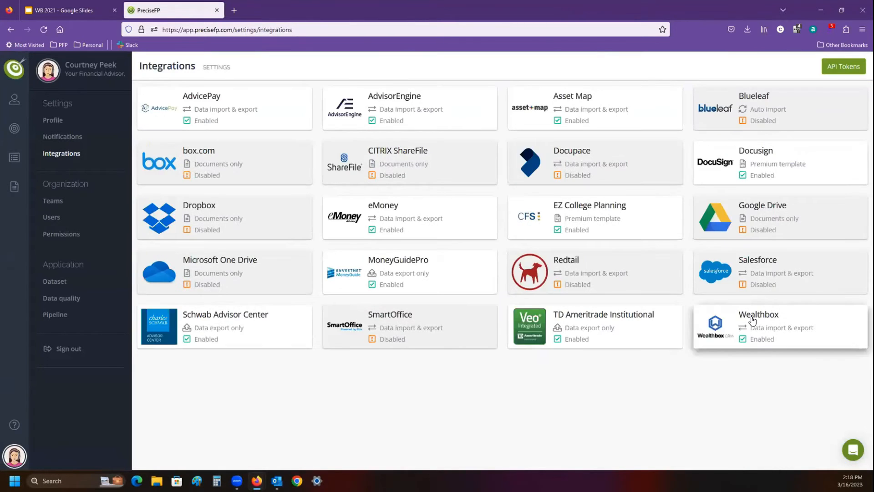
{"action": "left_click", "coordinate": [752, 329]}
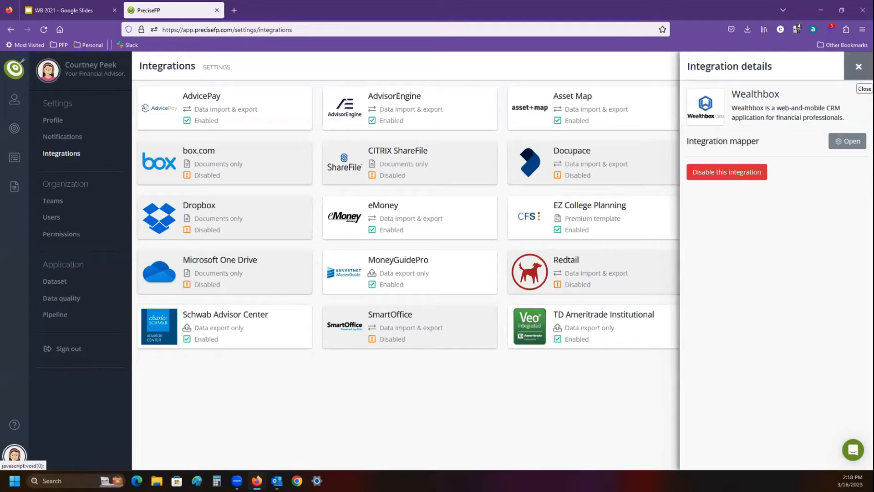
{"action": "left_click", "coordinate": [858, 67]}
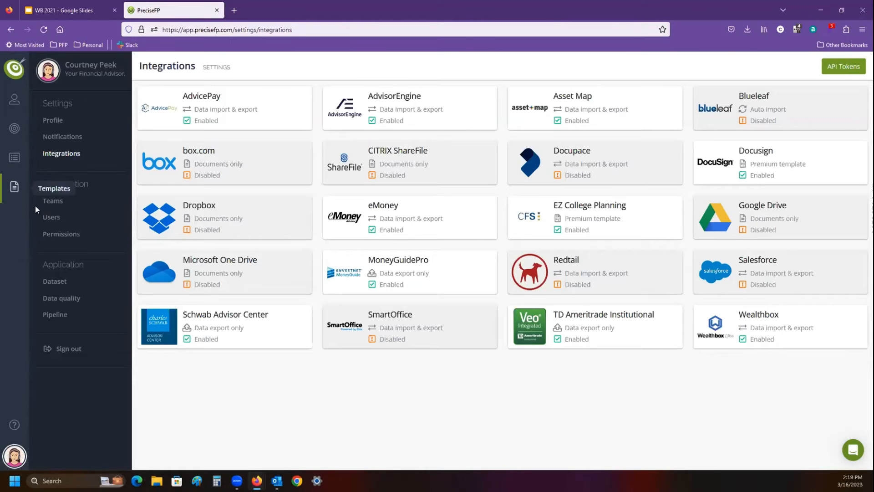
- Return to the form library and open a preview of the Wealthbox Household Structure template
{"action": "left_click", "coordinate": [14, 186]}
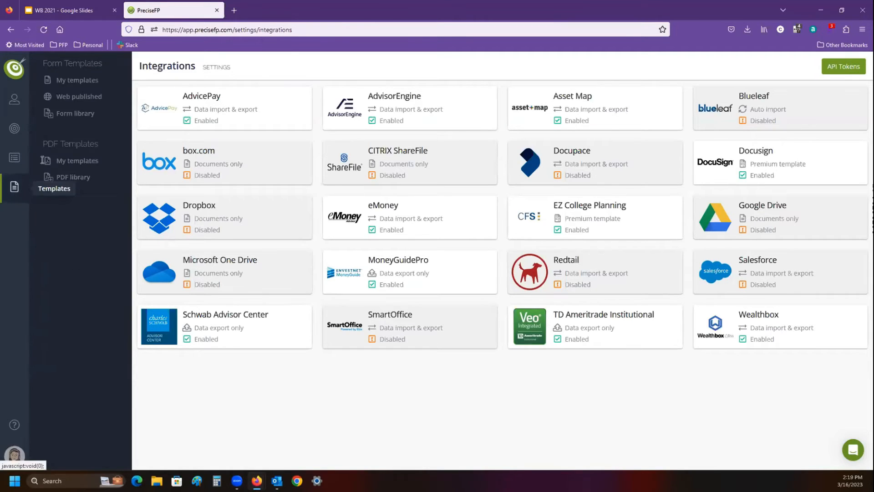
{"action": "left_click", "coordinate": [72, 114]}
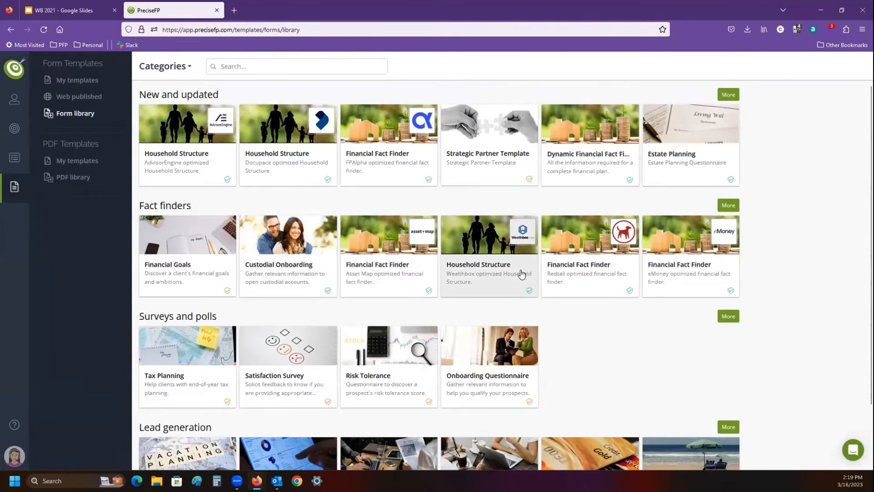
{"action": "left_click", "coordinate": [528, 279]}
{"action": "left_click", "coordinate": [851, 97]}
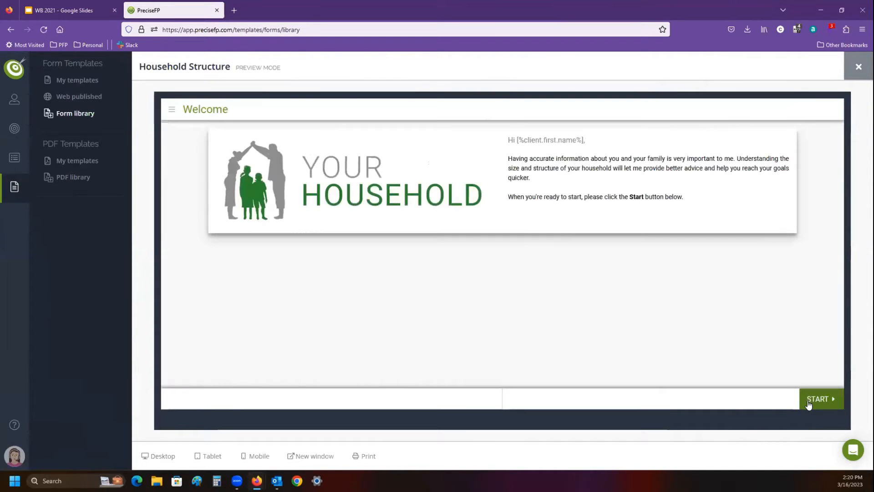
- Review the About You page, answer Yes to having children on the Household Members page, and close the preview
{"action": "left_click", "coordinate": [808, 403]}
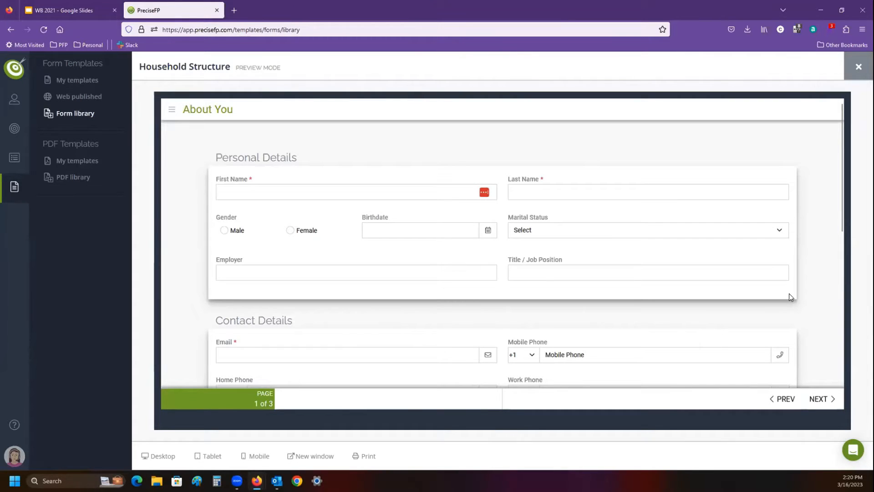
{"action": "scroll", "coordinate": [790, 297], "scroll_direction": "down", "scroll_amount": 2}
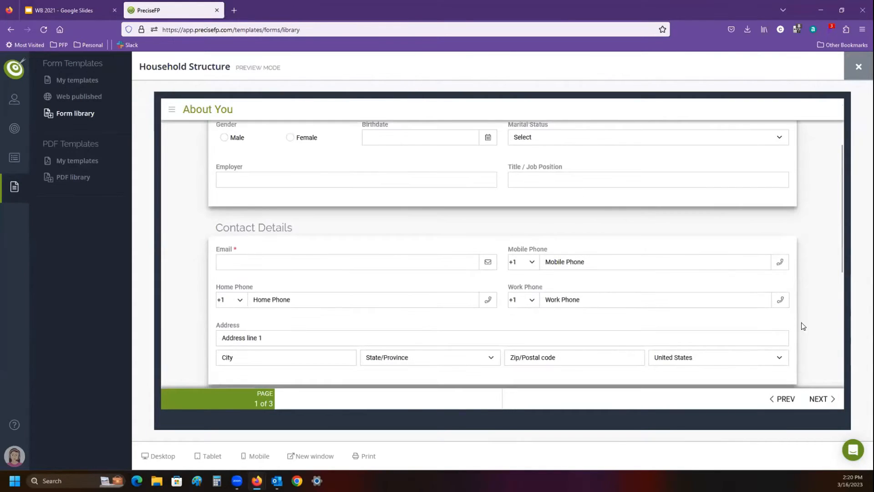
{"action": "scroll", "coordinate": [802, 326], "scroll_direction": "down", "scroll_amount": 2}
{"action": "left_click", "coordinate": [818, 399]}
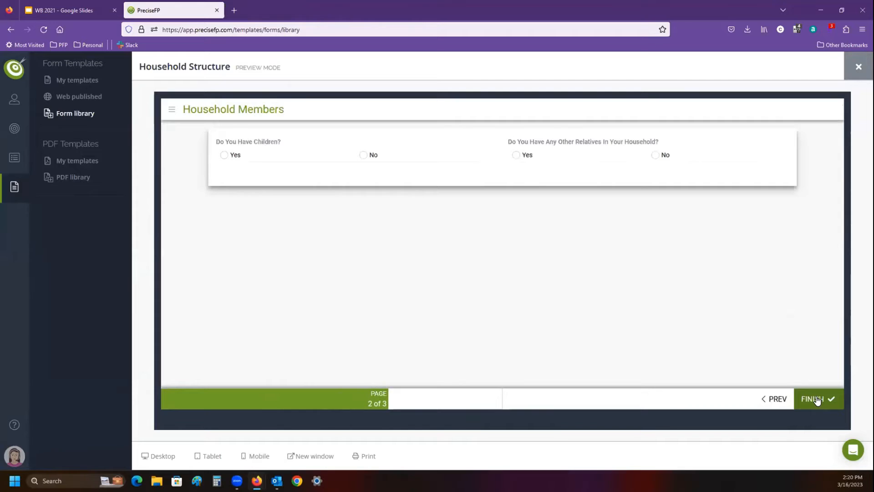
{"action": "left_click", "coordinate": [222, 156]}
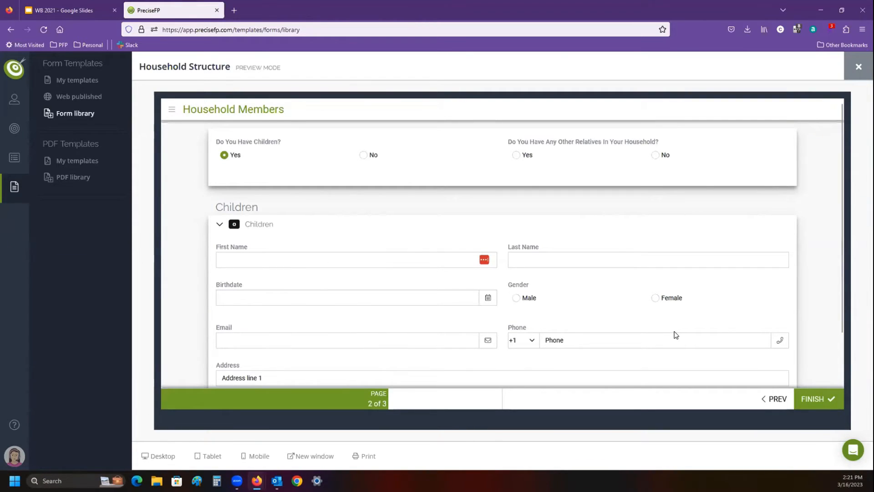
{"action": "left_click", "coordinate": [859, 67]}
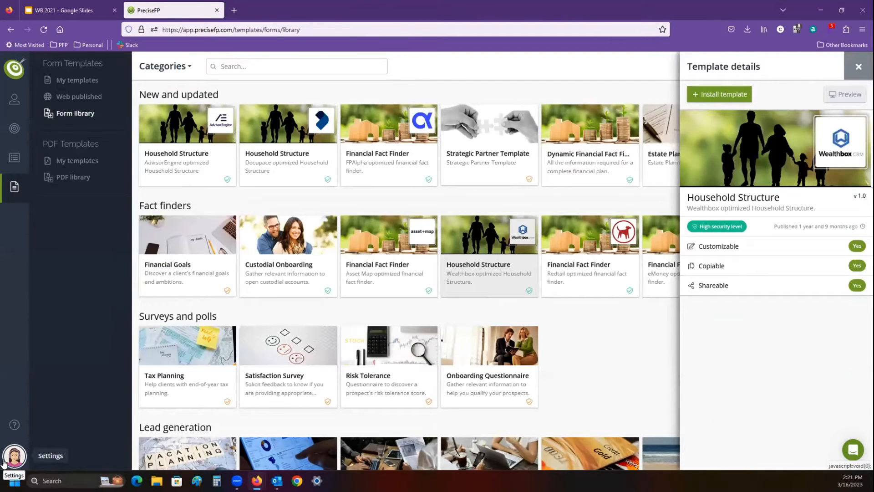
- In the dataset's Personal Details group, remove the empty slot before Nickname and insert an empty slot after Marital Status
{"action": "left_click", "coordinate": [5, 461]}
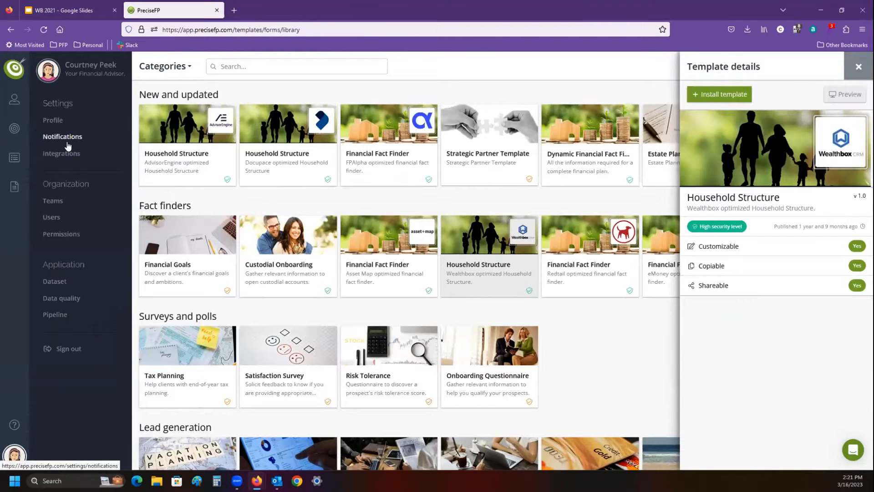
{"action": "left_click", "coordinate": [56, 281]}
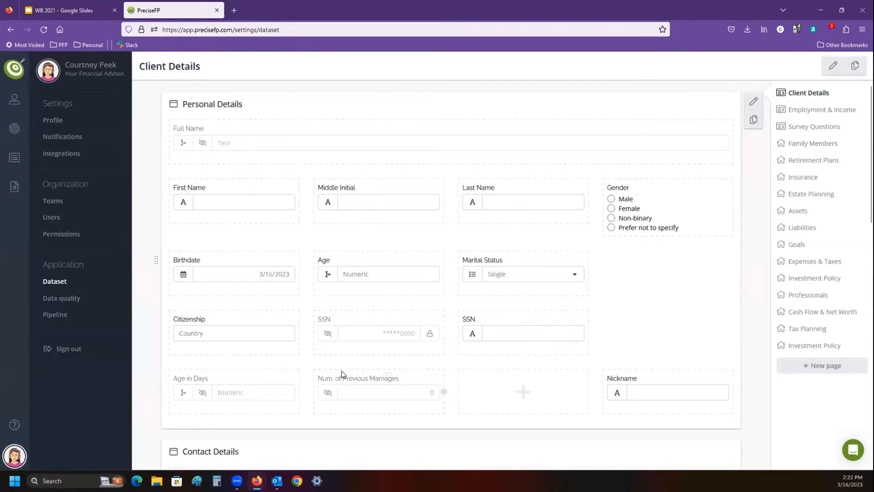
{"action": "left_click", "coordinate": [474, 391]}
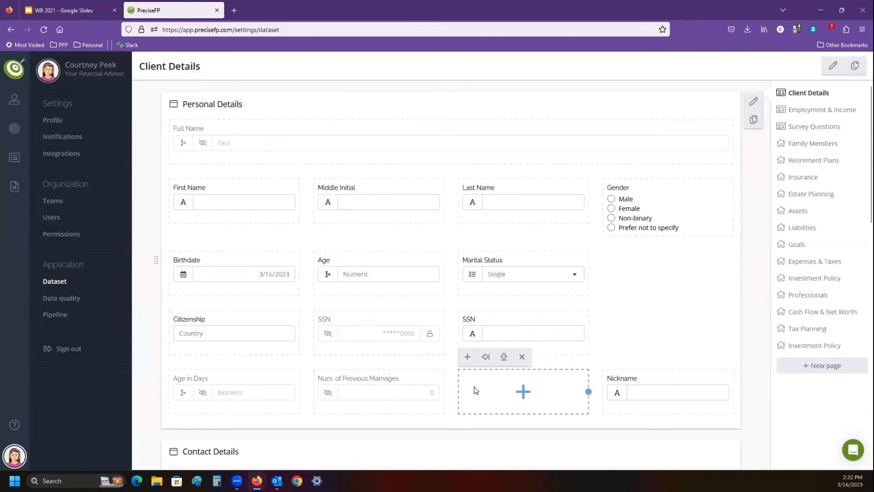
{"action": "left_click", "coordinate": [522, 356]}
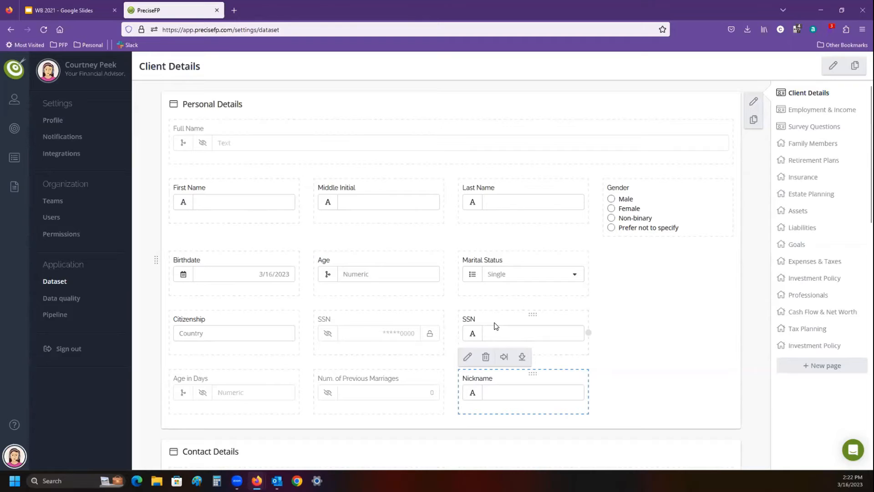
{"action": "left_click", "coordinate": [517, 278]}
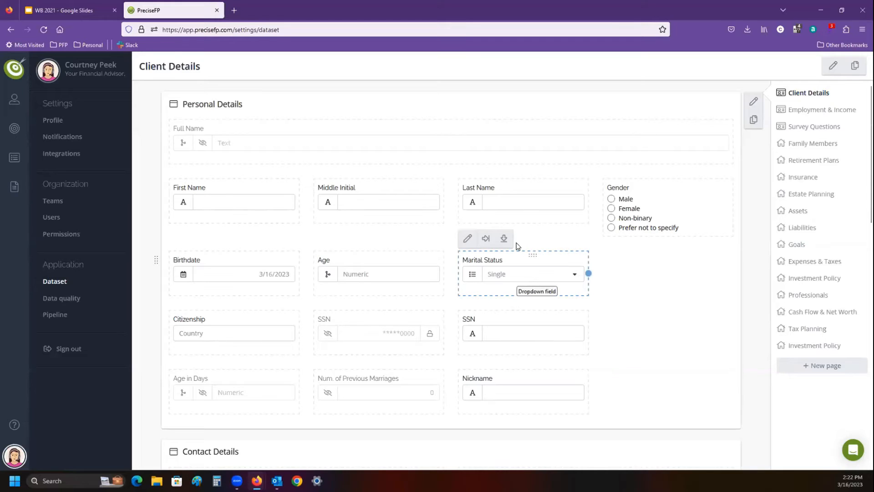
{"action": "left_click", "coordinate": [485, 238]}
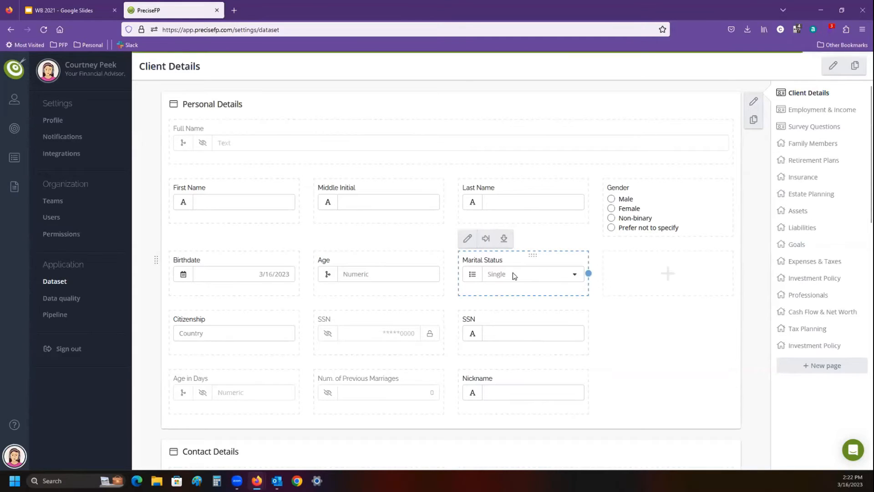
- Insert an empty row below the Marital Status row, try narrowing it, and remove it again
{"action": "left_click", "coordinate": [657, 276]}
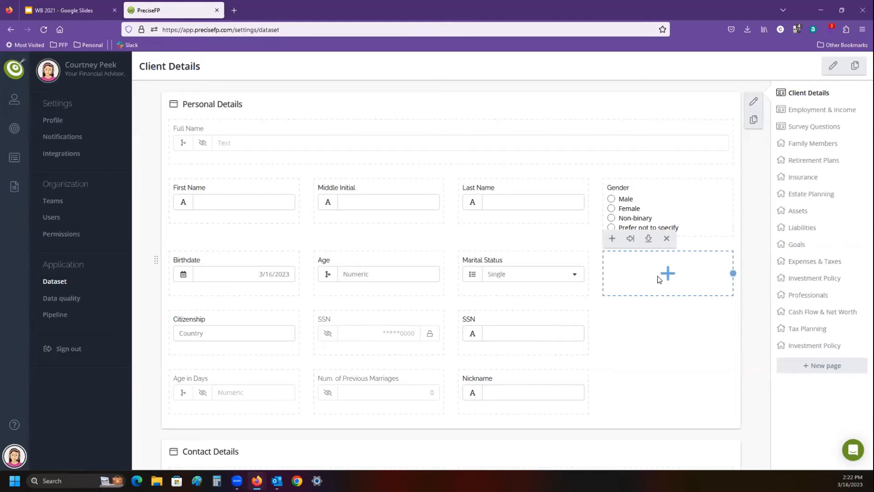
{"action": "left_click", "coordinate": [650, 238]}
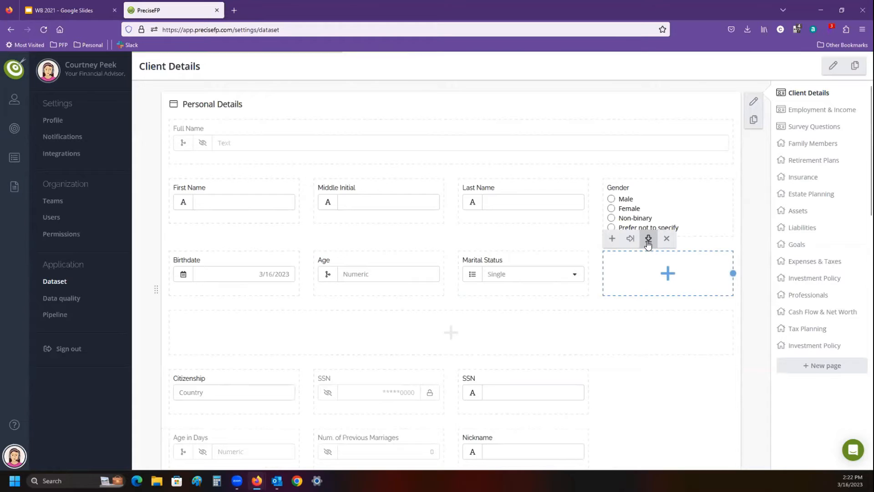
{"action": "left_click", "coordinate": [531, 279]}
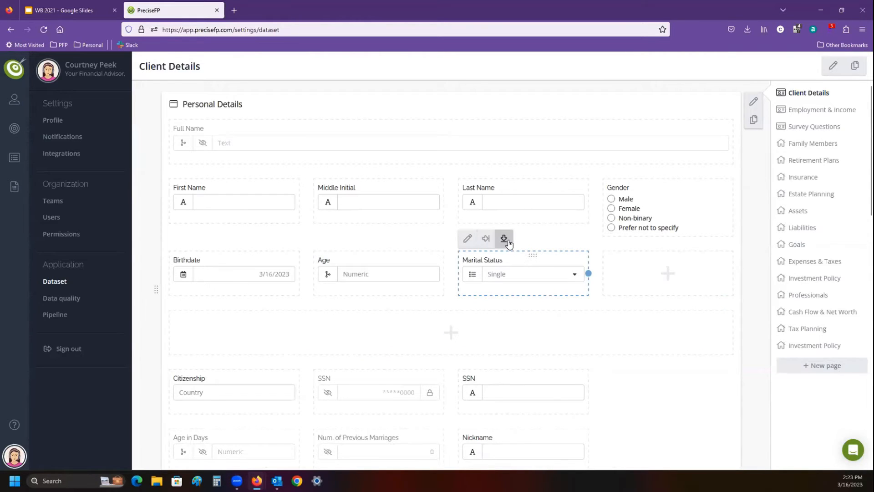
{"action": "mouse_move", "coordinate": [487, 345]}
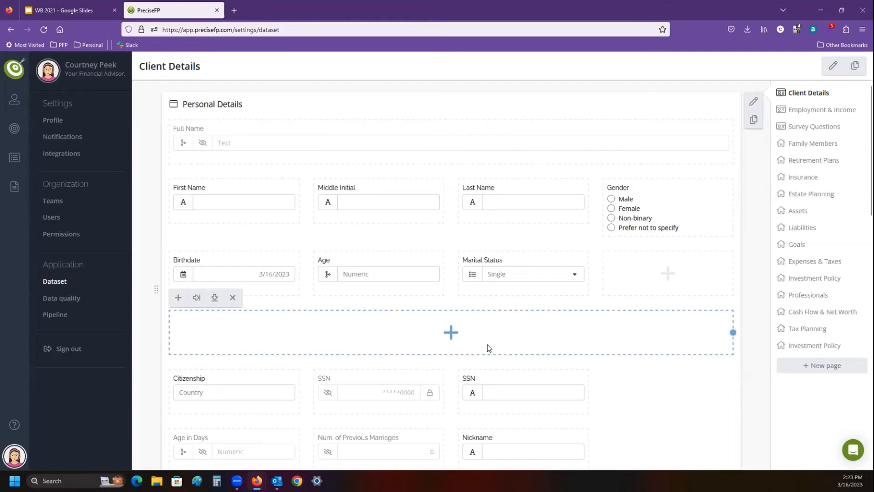
{"action": "left_click_drag", "start_coordinate": [733, 332], "coordinate": [312, 346]}
{"action": "left_click", "coordinate": [232, 297]}
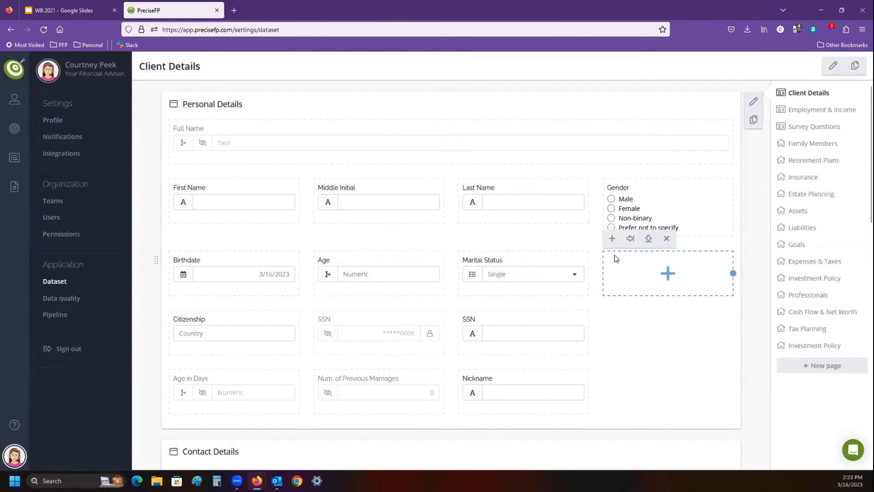
- Create a text field titled "Favorite Beverage" in the empty slot beside Marital Status
{"action": "left_click", "coordinate": [612, 239]}
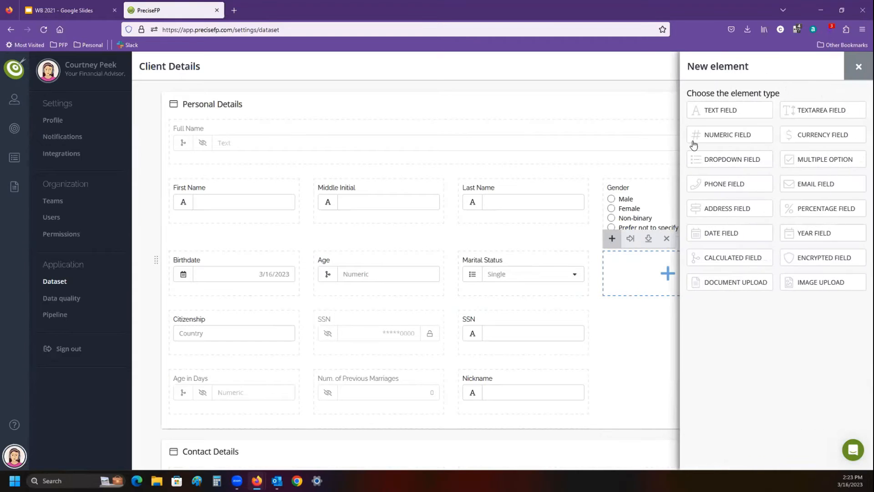
{"action": "left_click", "coordinate": [716, 116]}
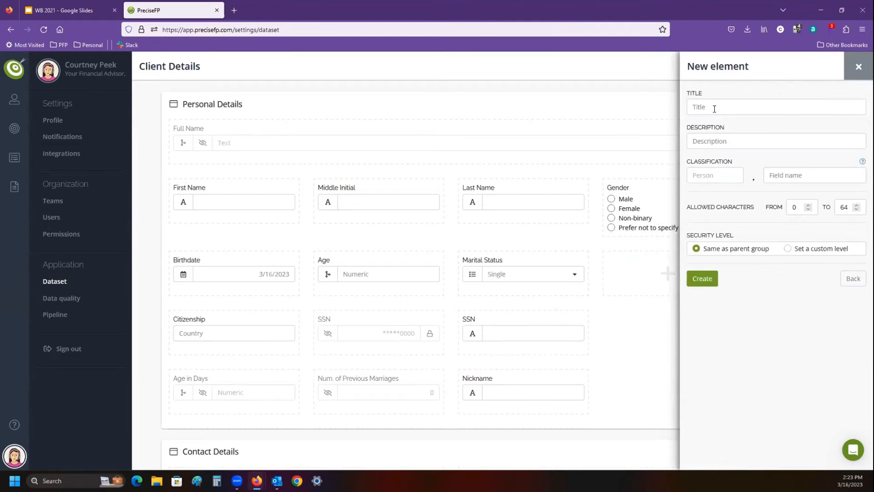
{"action": "type", "text": "Favo"}
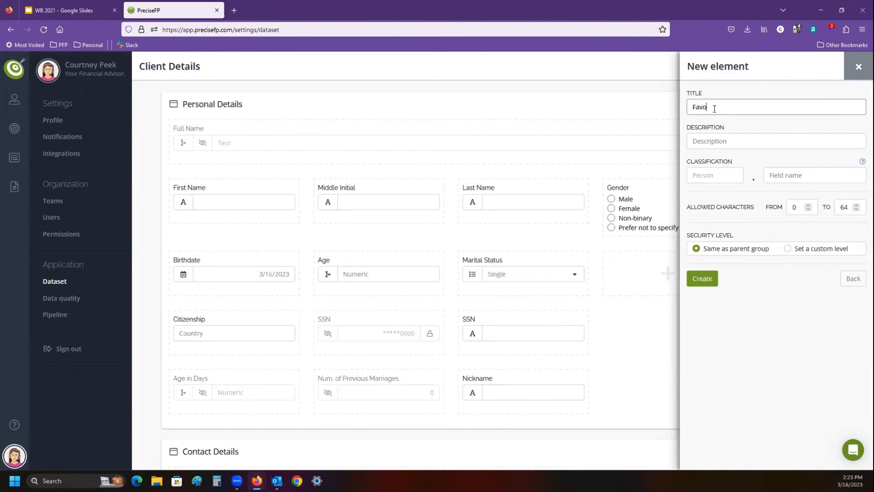
{"action": "type", "text": "rite Beverage"}
{"action": "left_click", "coordinate": [696, 279]}
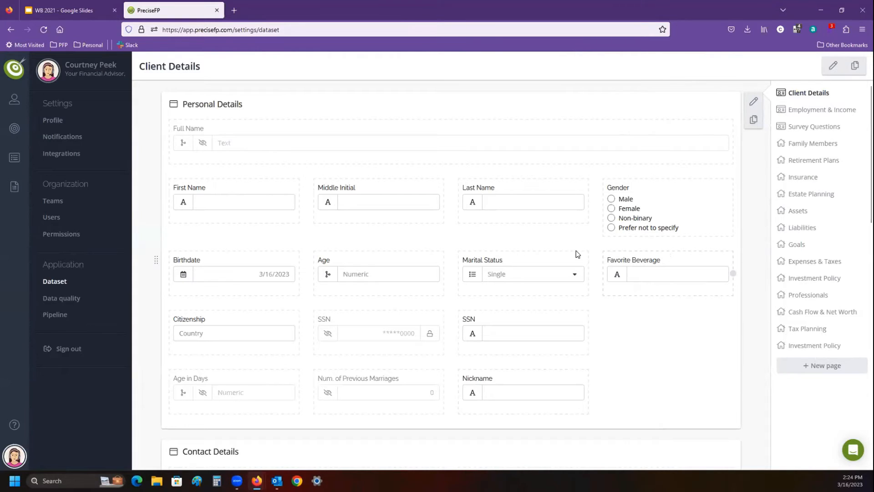
- Open the integration mapper for Wealthbox from the Integrations settings
{"action": "left_click", "coordinate": [63, 154]}
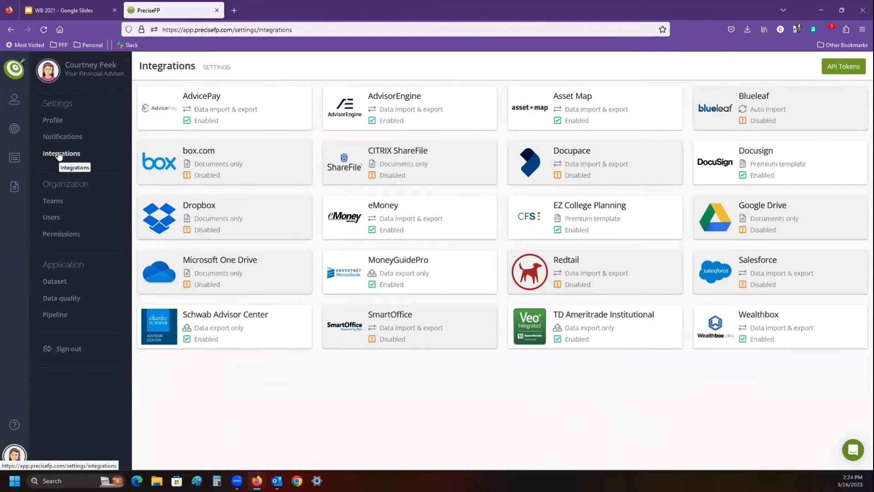
{"action": "left_click", "coordinate": [766, 332]}
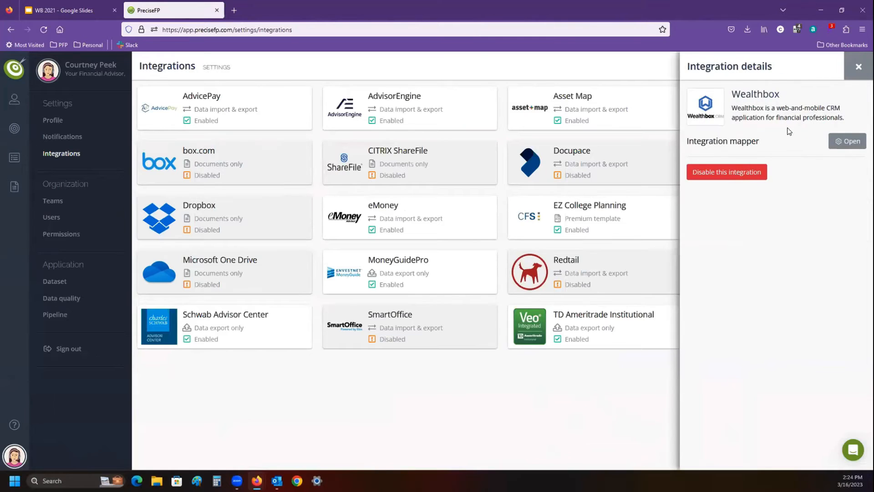
{"action": "left_click", "coordinate": [851, 144]}
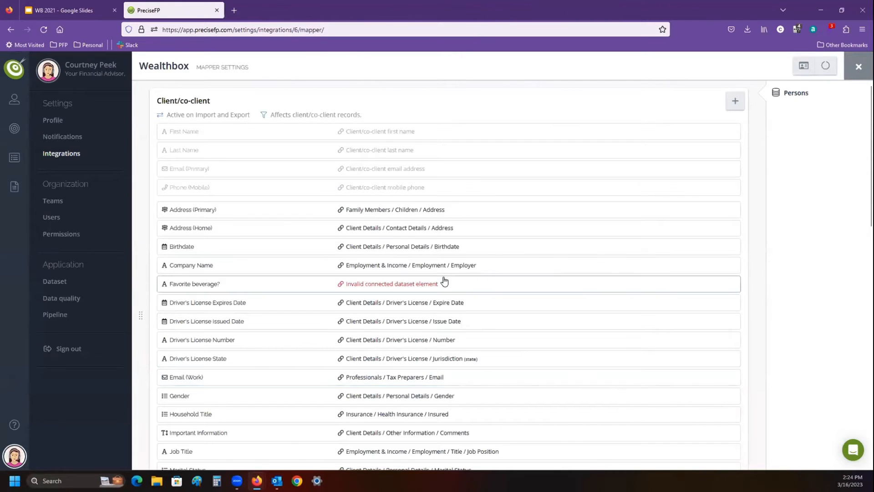
- Remove the "Favorite beverage?" field from the Client/co-client mapping, filling in the saved account password to authorize it
{"action": "left_click", "coordinate": [644, 284]}
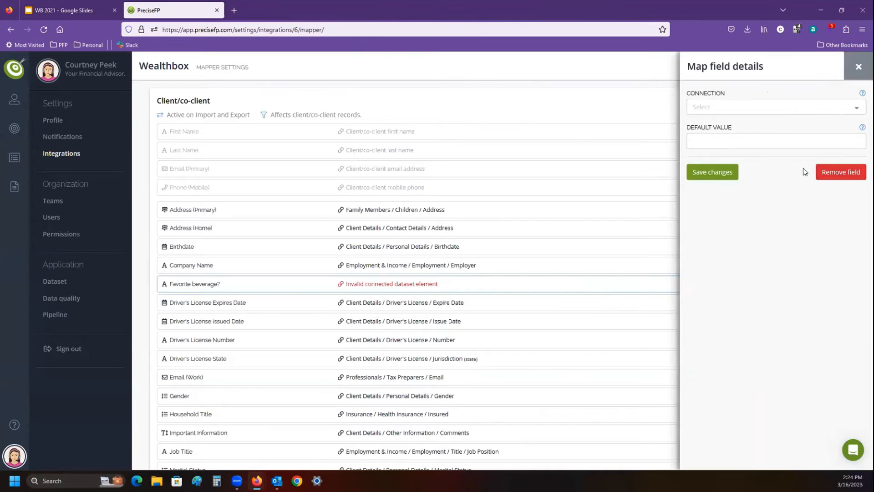
{"action": "left_click", "coordinate": [825, 171]}
{"action": "left_click", "coordinate": [773, 147]}
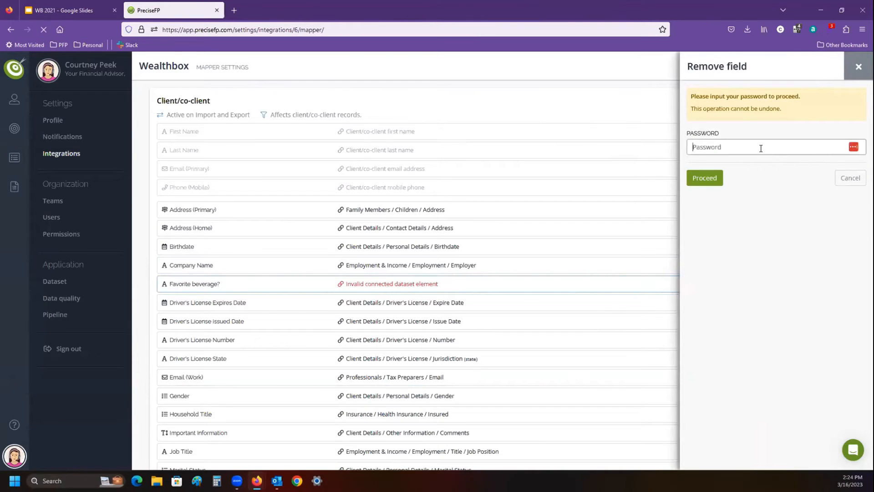
{"action": "left_click", "coordinate": [855, 147]}
{"action": "left_click", "coordinate": [856, 148]}
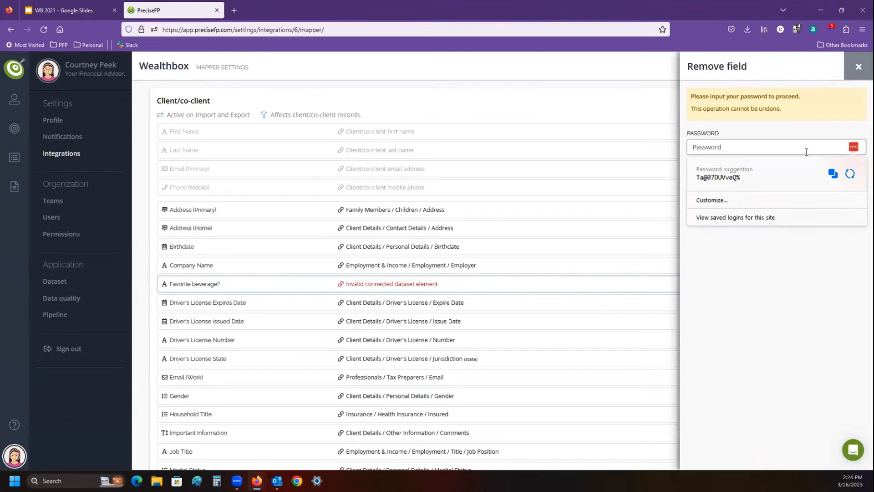
{"action": "left_click", "coordinate": [762, 221]}
{"action": "left_click", "coordinate": [760, 183]}
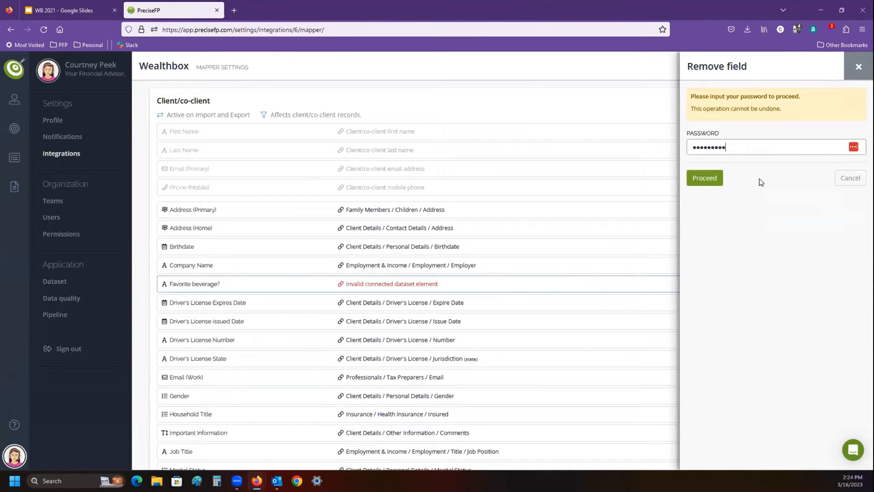
{"action": "left_click", "coordinate": [712, 174]}
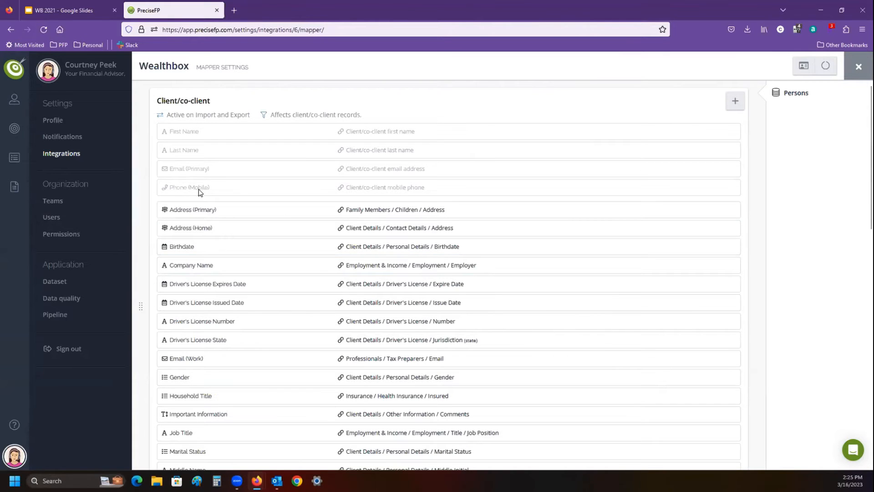
- Review the Children and Other Family Members mappings, and start a new Client/co-client field mapping for "Favorite beverage?"
{"action": "scroll", "coordinate": [487, 220], "scroll_direction": "down", "scroll_amount": 5}
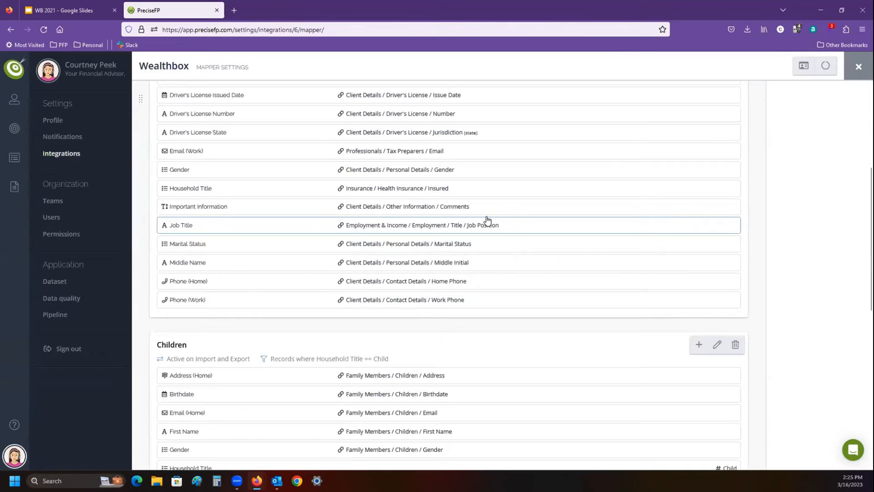
{"action": "scroll", "coordinate": [487, 220], "scroll_direction": "down", "scroll_amount": 2}
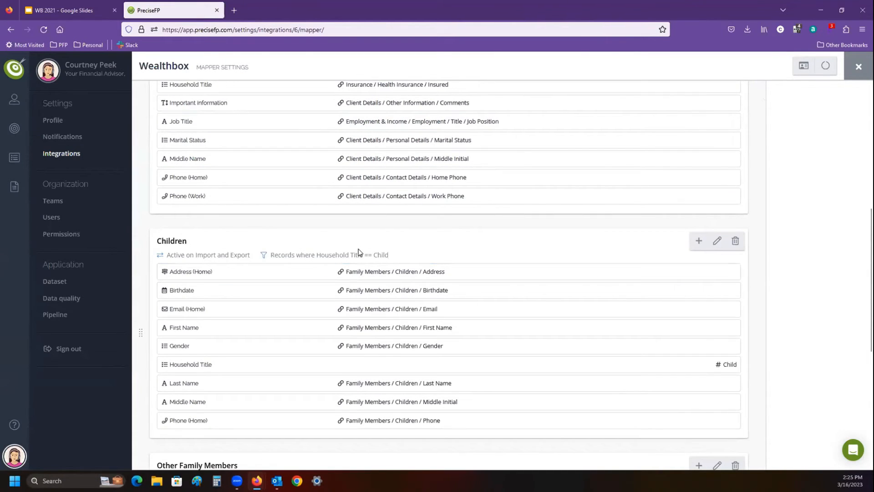
{"action": "scroll", "coordinate": [358, 249], "scroll_direction": "down", "scroll_amount": 5}
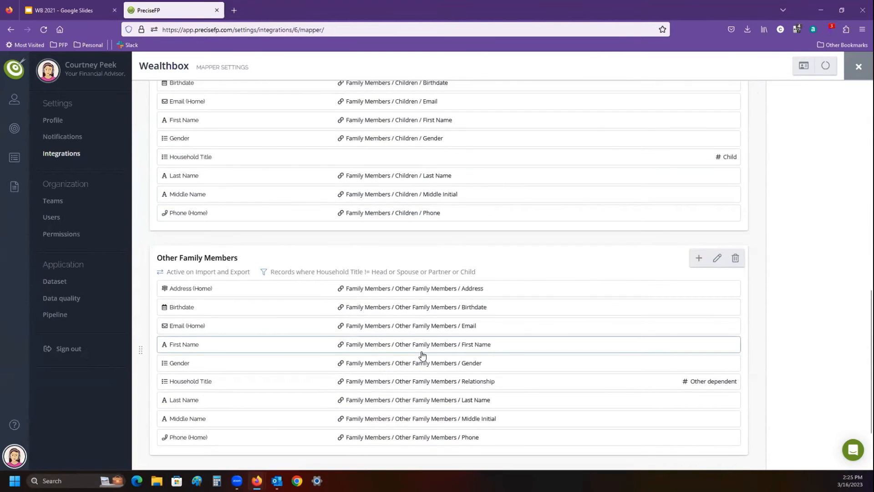
{"action": "scroll", "coordinate": [422, 355], "scroll_direction": "up", "scroll_amount": 20}
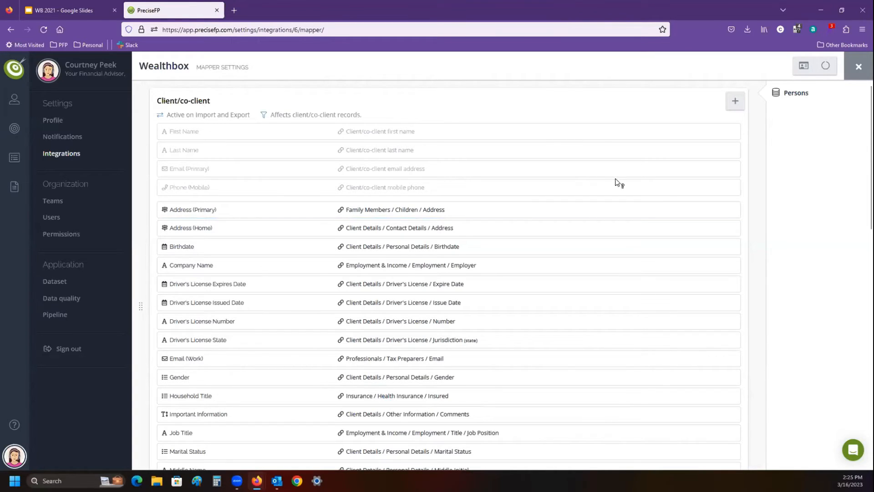
{"action": "left_click", "coordinate": [734, 108]}
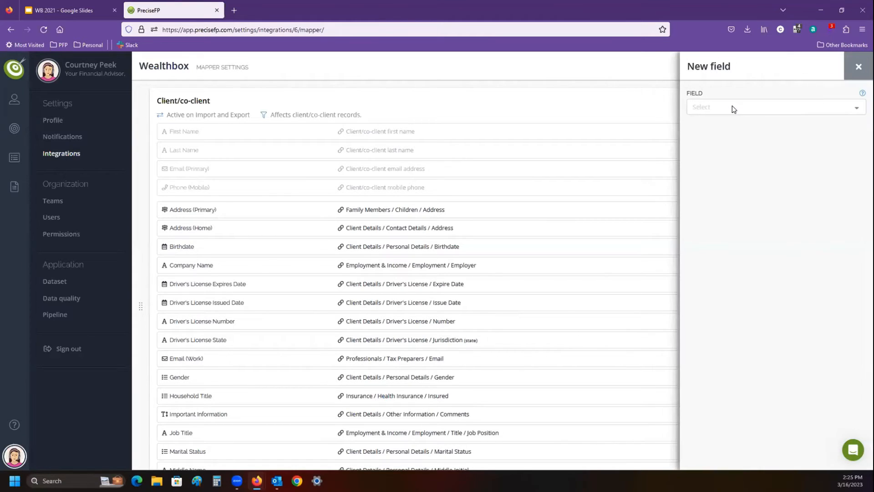
{"action": "left_click", "coordinate": [733, 107]}
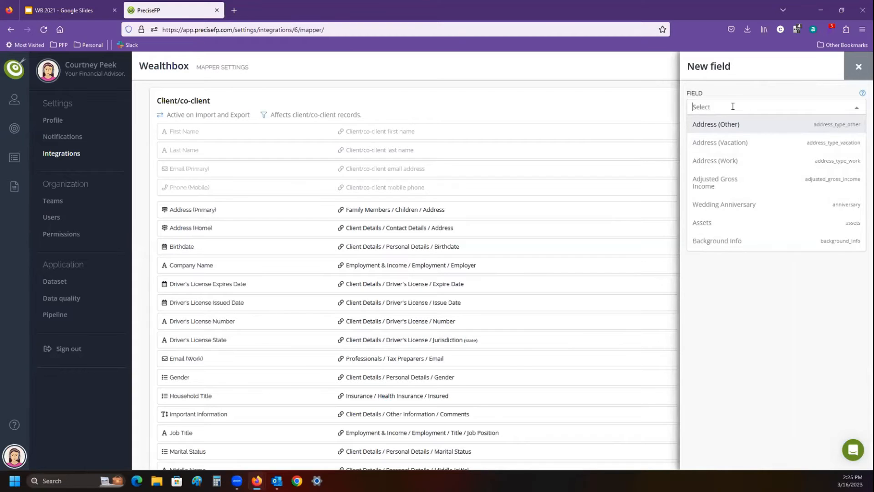
{"action": "type", "text": "fa"}
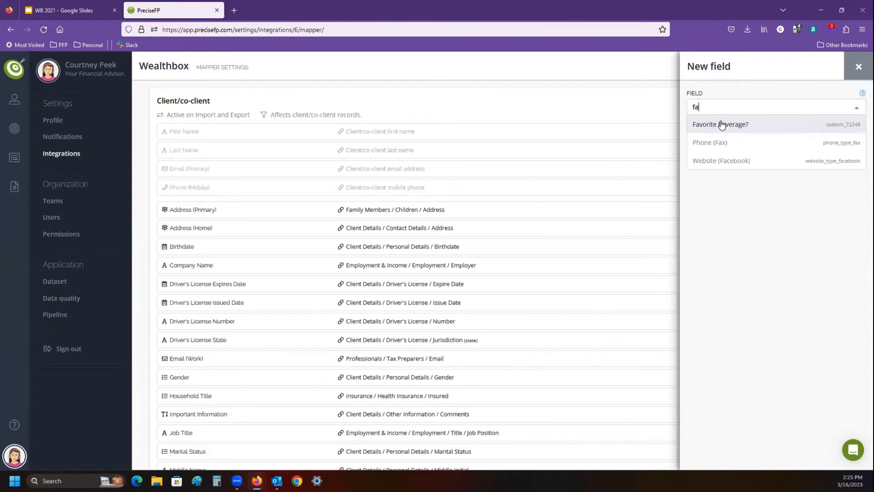
{"action": "left_click", "coordinate": [721, 124]}
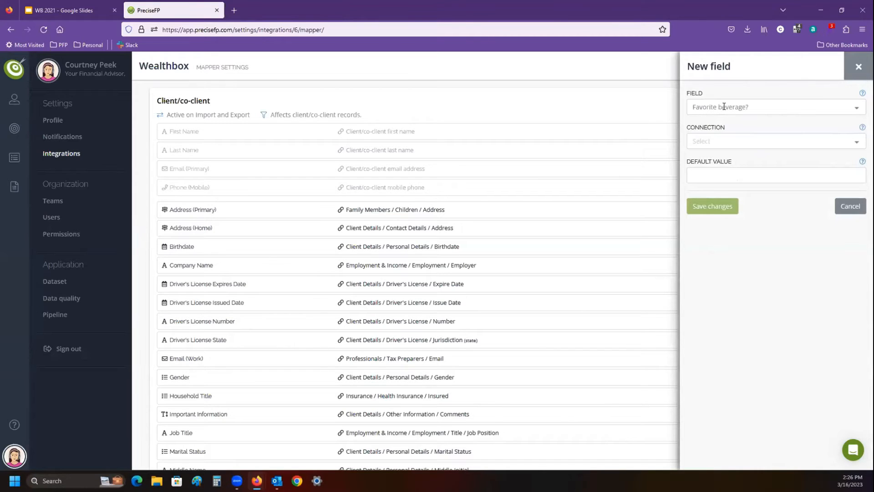
- Connect the new mapping to Client Details / Personal Details / Favorite Beverage, leave the default value empty, and save it
{"action": "left_click", "coordinate": [703, 143]}
{"action": "type", "text": "fa"}
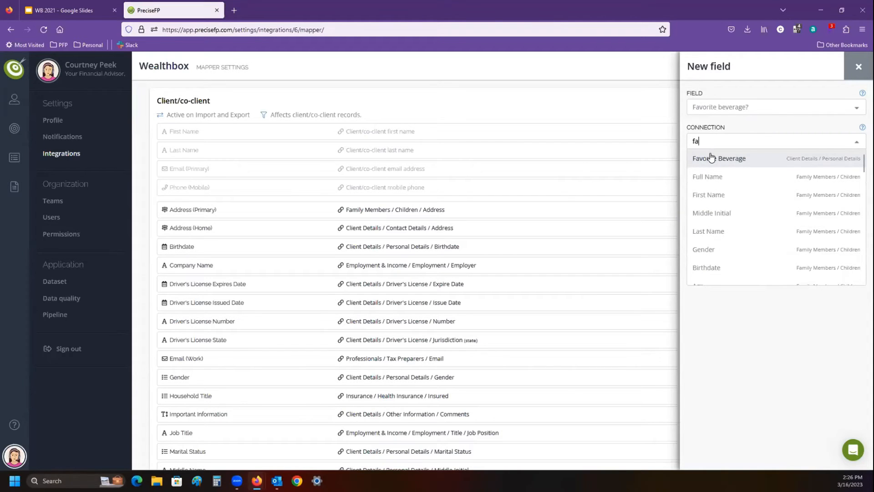
{"action": "left_click", "coordinate": [711, 157]}
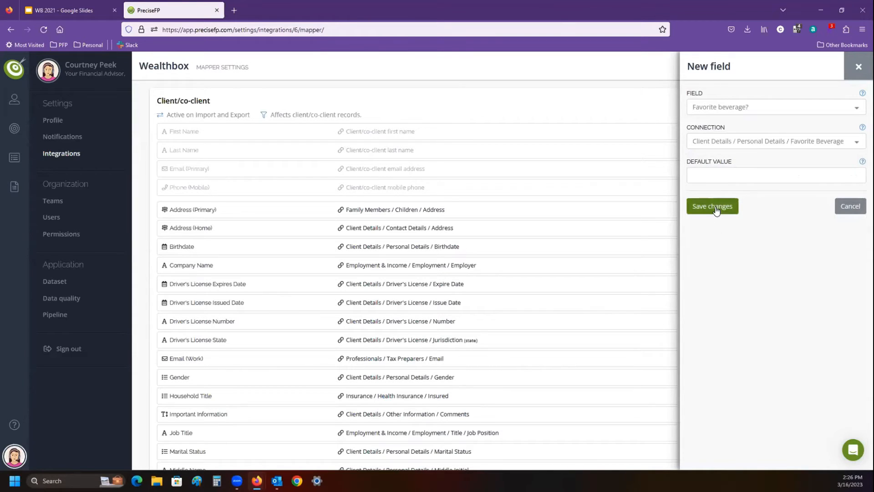
{"action": "left_click", "coordinate": [726, 177]}
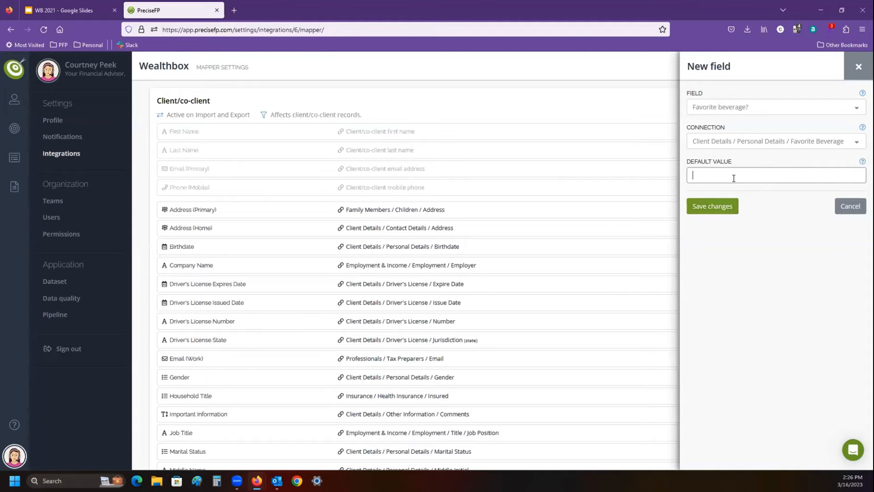
{"action": "left_click", "coordinate": [714, 213]}
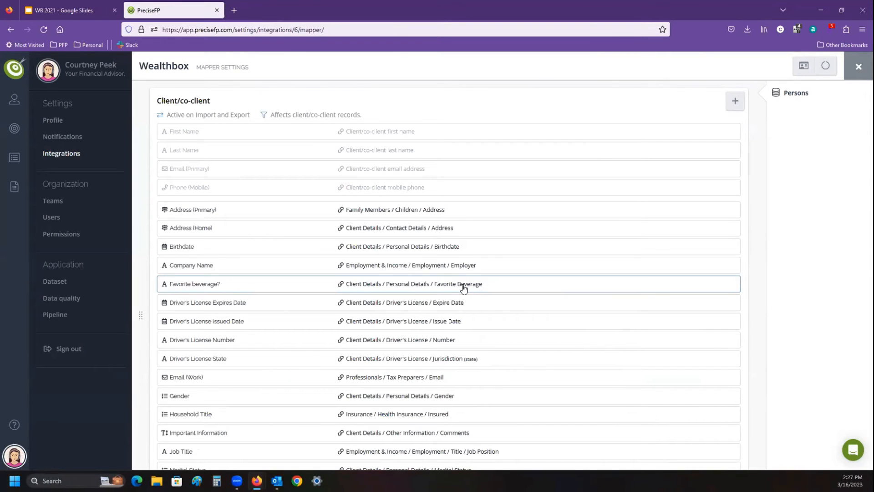
- Install the Wealthbox optimized Household Structure template from the form library, replacing the existing version
{"action": "left_click", "coordinate": [12, 192]}
{"action": "left_click", "coordinate": [69, 115]}
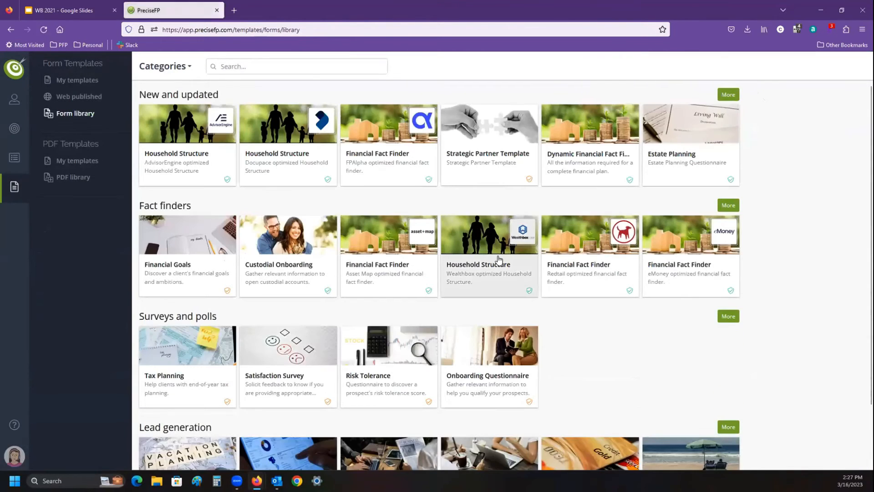
{"action": "left_click", "coordinate": [500, 263]}
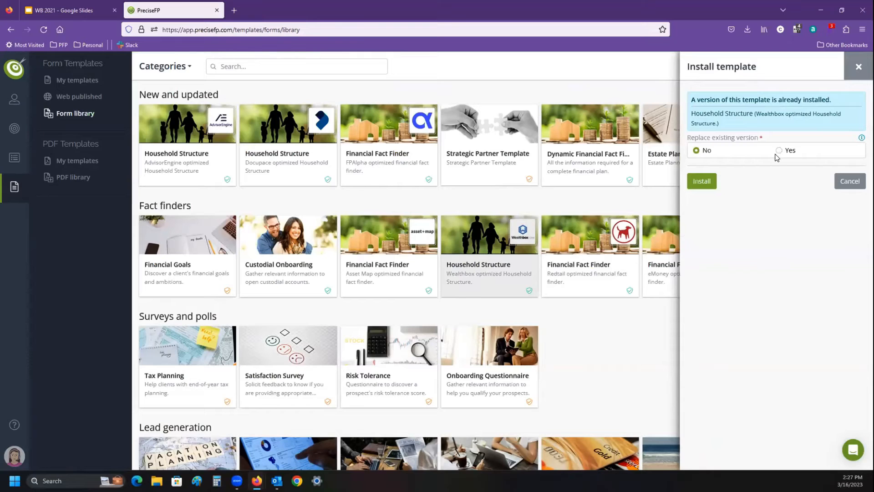
{"action": "left_click", "coordinate": [779, 151]}
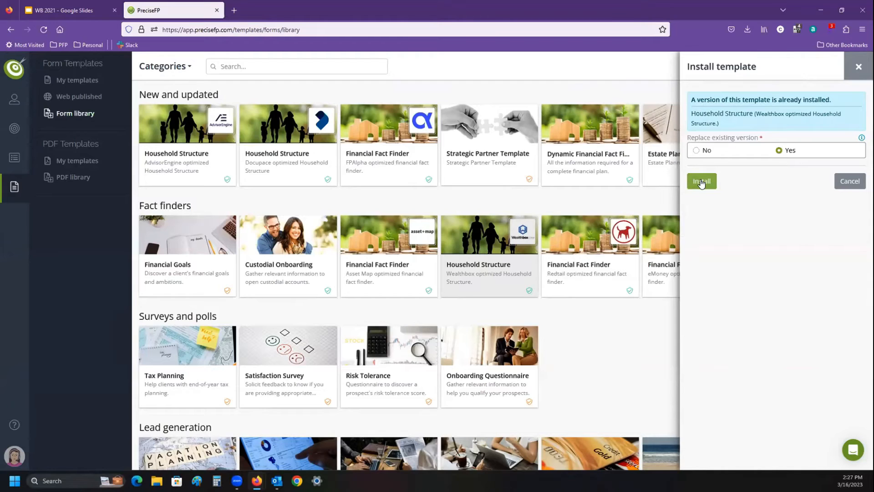
{"action": "left_click", "coordinate": [702, 182]}
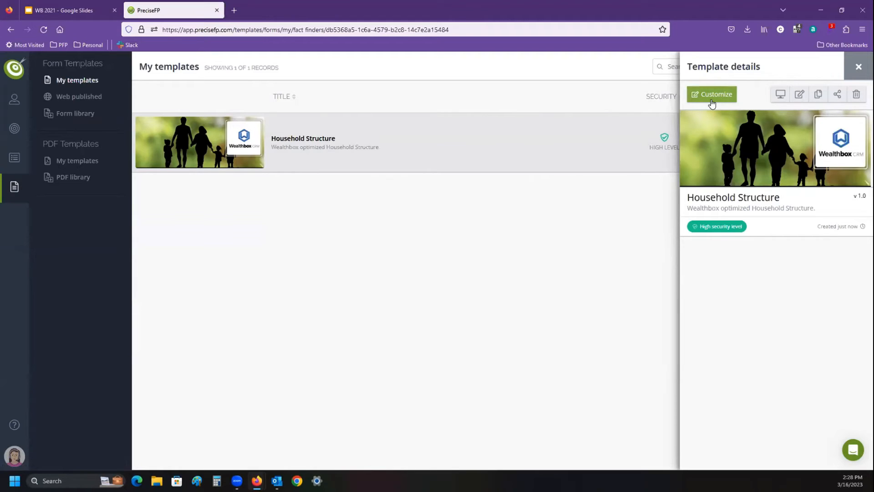
- Open the installed Household Structure template for customization and review the fields on its About You page
{"action": "left_click", "coordinate": [712, 94]}
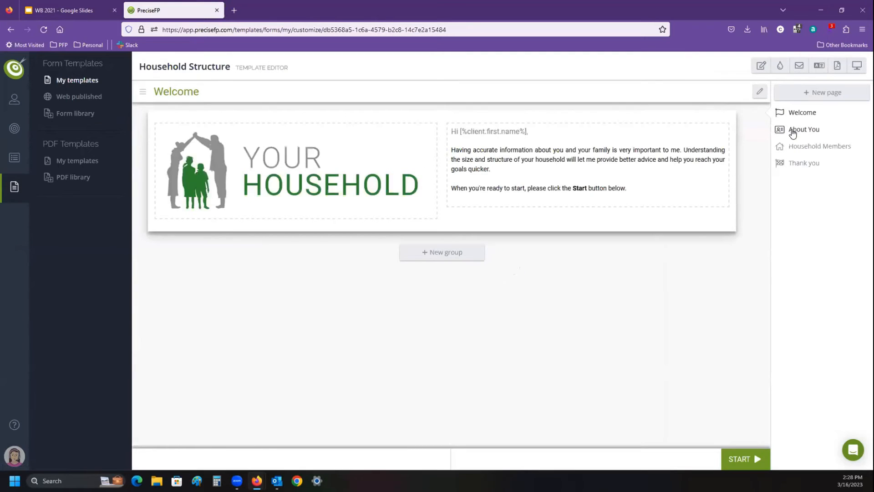
{"action": "left_click", "coordinate": [792, 132]}
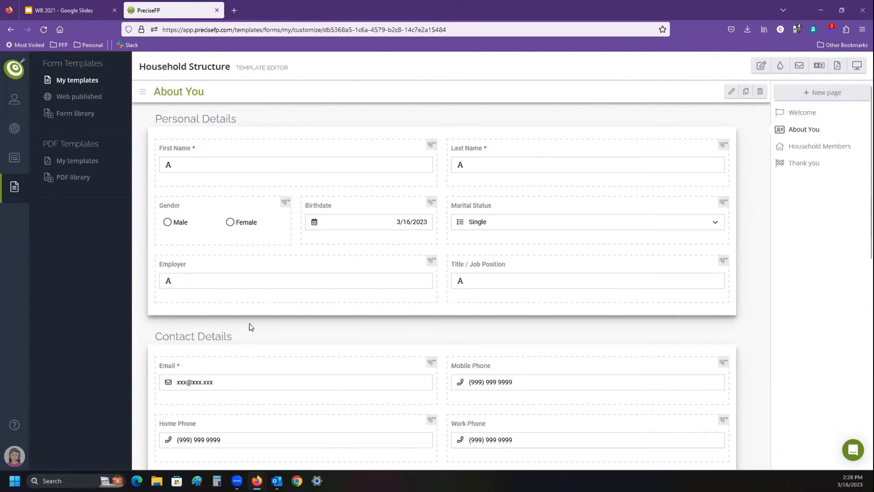
{"action": "scroll", "coordinate": [249, 332], "scroll_direction": "down", "scroll_amount": 5}
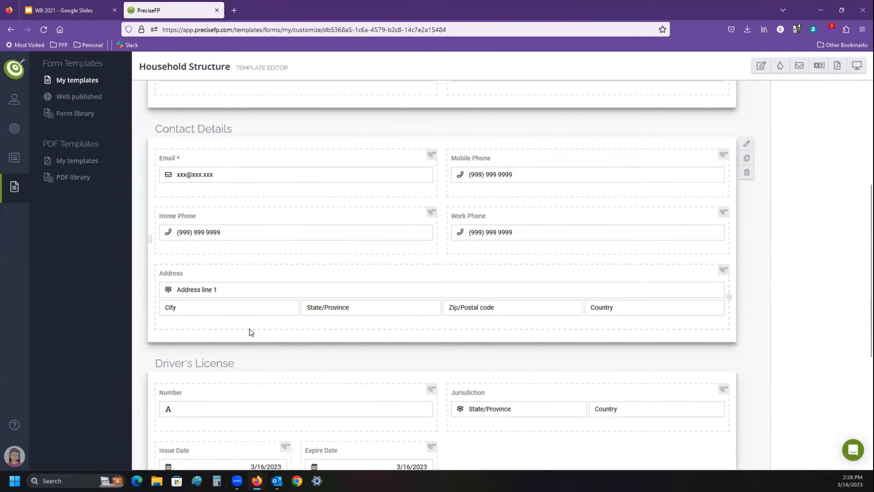
{"action": "scroll", "coordinate": [250, 332], "scroll_direction": "up", "scroll_amount": 5}
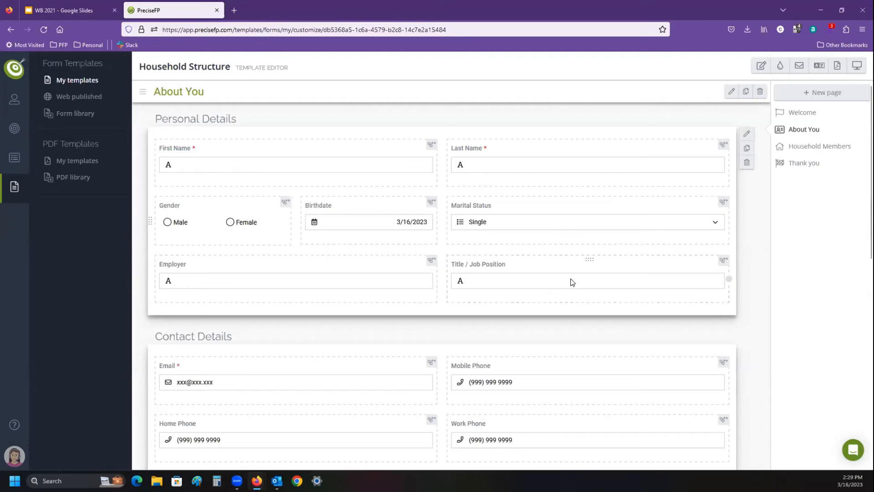
- Add an empty cell beside the Title / Job Position field in the Personal Details group
{"action": "left_click", "coordinate": [489, 283]}
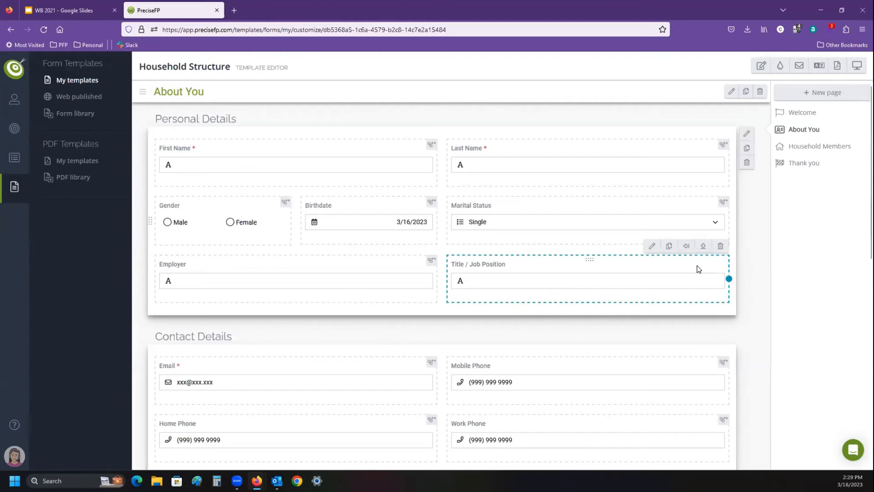
{"action": "left_click", "coordinate": [383, 275]}
{"action": "left_click", "coordinate": [540, 280]}
{"action": "left_click", "coordinate": [688, 246]}
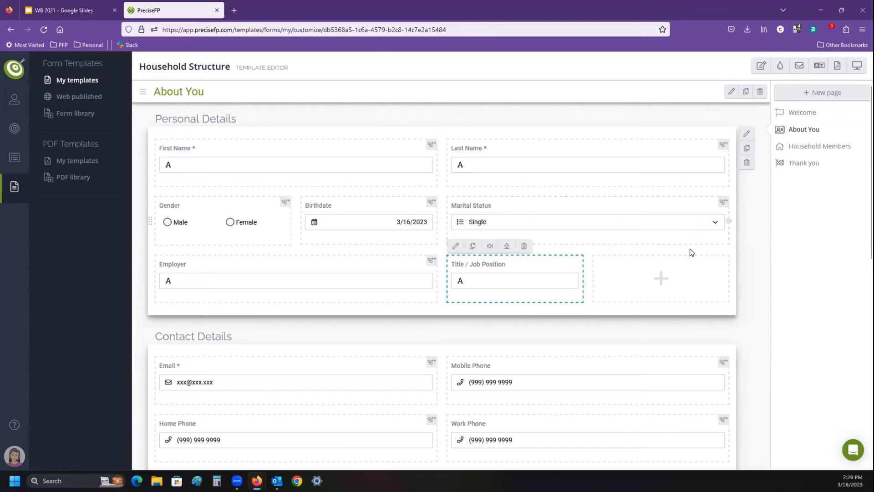
- Try out a new cell in a row below, narrowing it to about a third of the width, and remove it
{"action": "left_click", "coordinate": [644, 285]}
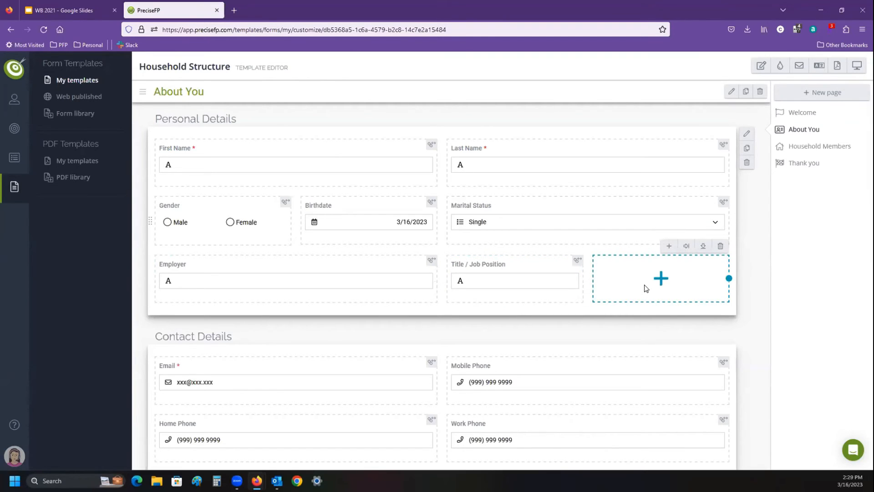
{"action": "left_click", "coordinate": [702, 248]}
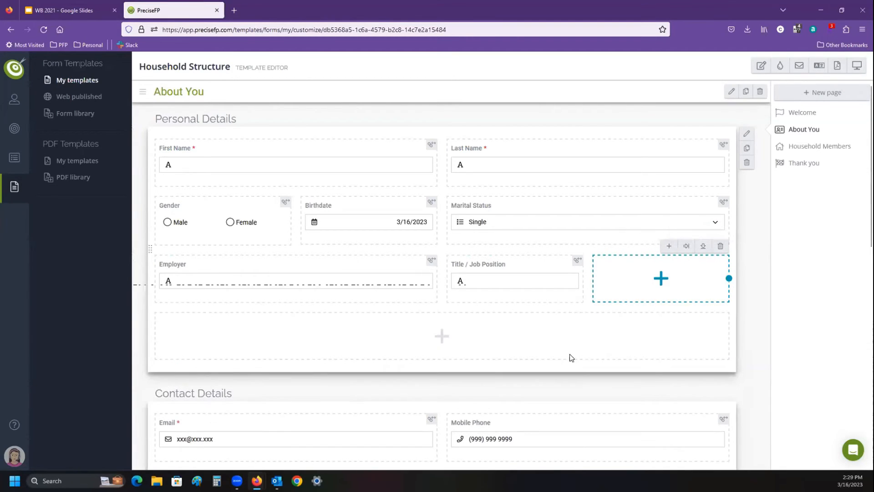
{"action": "left_click_drag", "start_coordinate": [729, 336], "coordinate": [329, 342]}
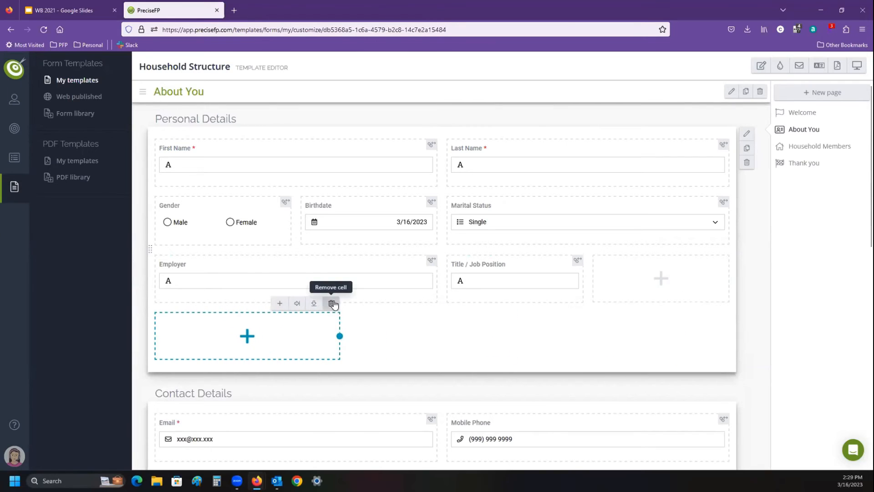
{"action": "left_click", "coordinate": [333, 303]}
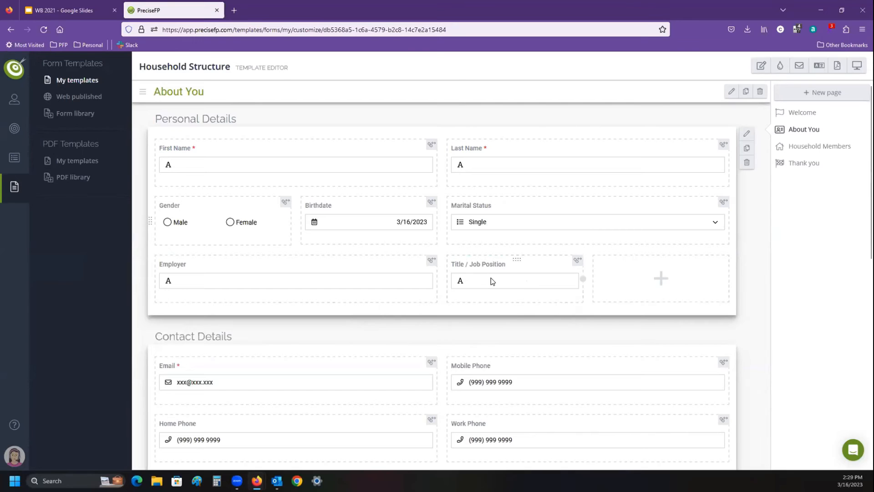
- Fill the empty cell beside Title / Job Position with the Favorite Beverage element from Client Details / Personal Details in the dataset
{"action": "left_click", "coordinate": [638, 281]}
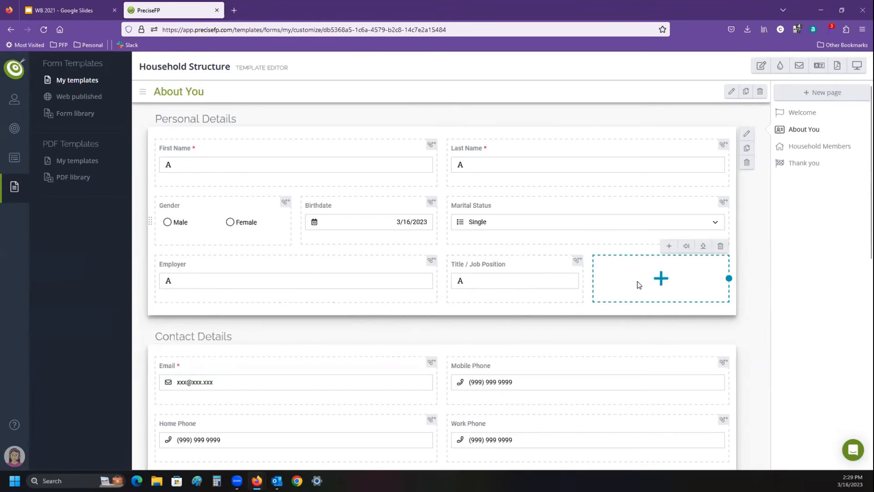
{"action": "left_click", "coordinate": [669, 247]}
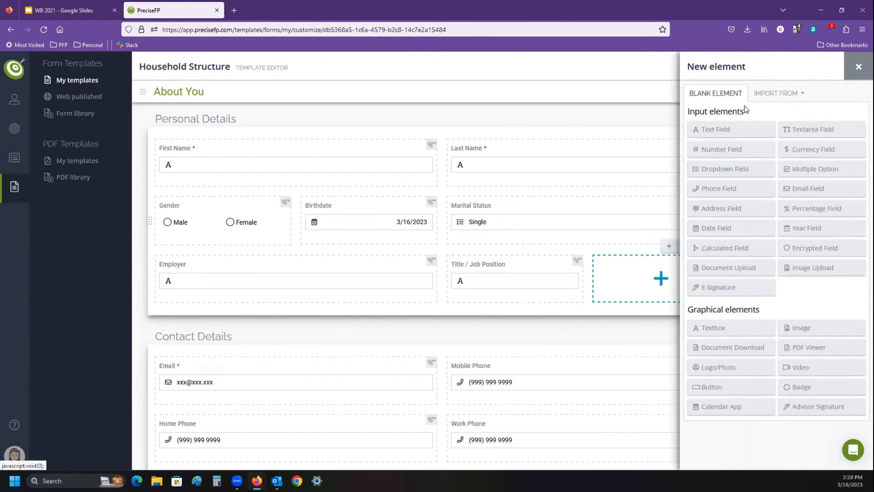
{"action": "left_click", "coordinate": [776, 93]}
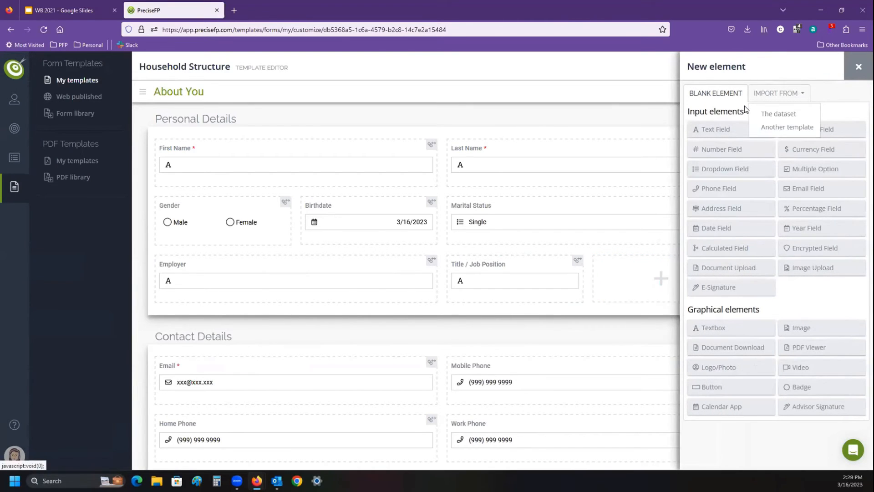
{"action": "left_click", "coordinate": [780, 116]}
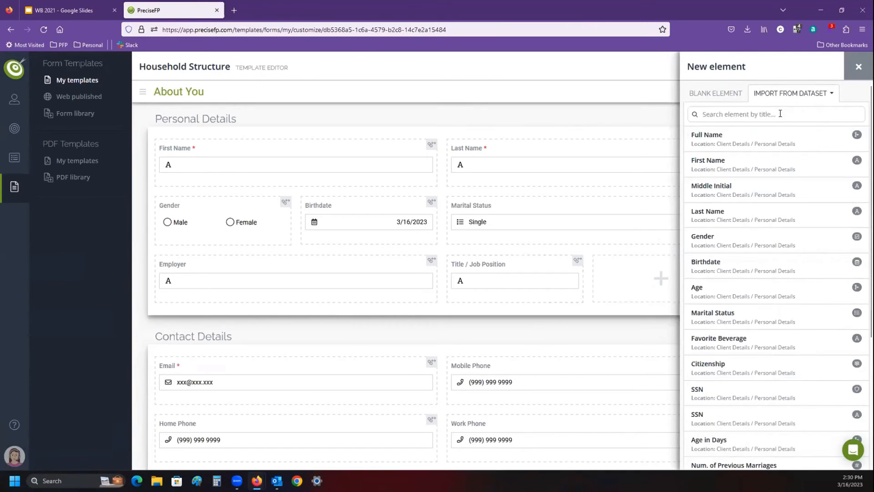
{"action": "left_click", "coordinate": [780, 113]}
{"action": "type", "text": "fa"}
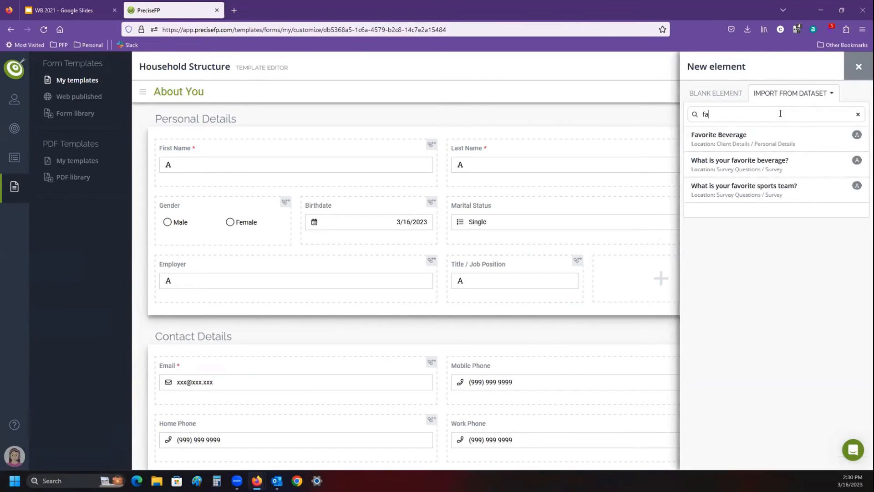
{"action": "left_click", "coordinate": [757, 135]}
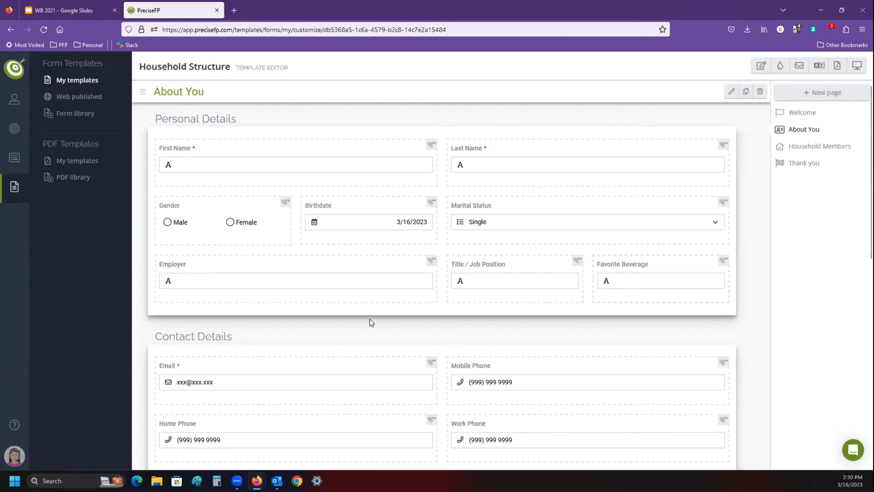
- Show the client accounts and open the details of the client most recently exported to Wealthbox
{"action": "mouse_move", "coordinate": [14, 99]}
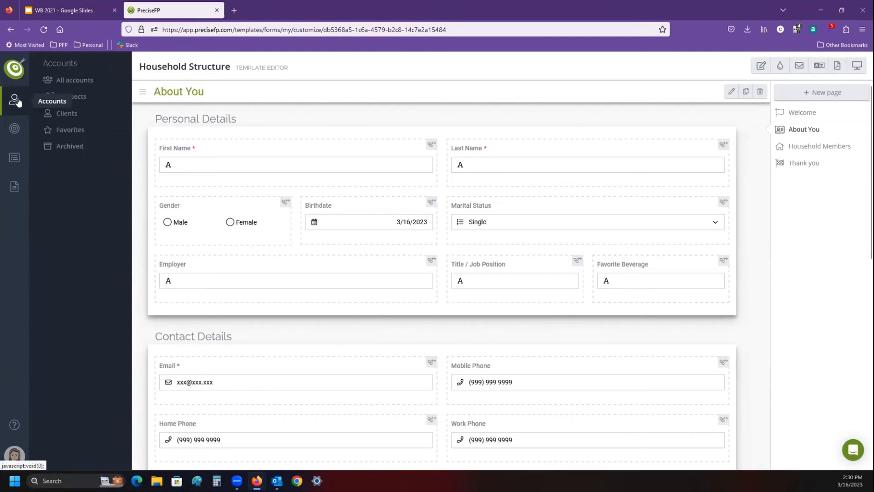
{"action": "left_click", "coordinate": [71, 82]}
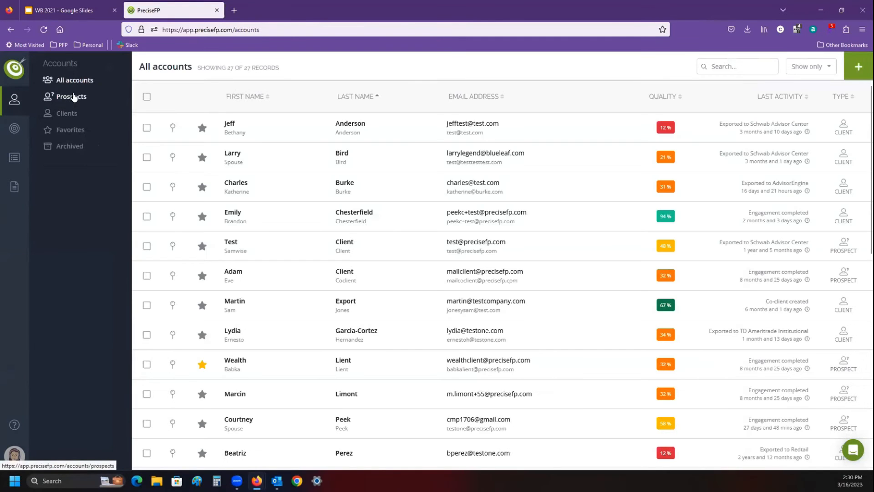
{"action": "left_click", "coordinate": [70, 117]}
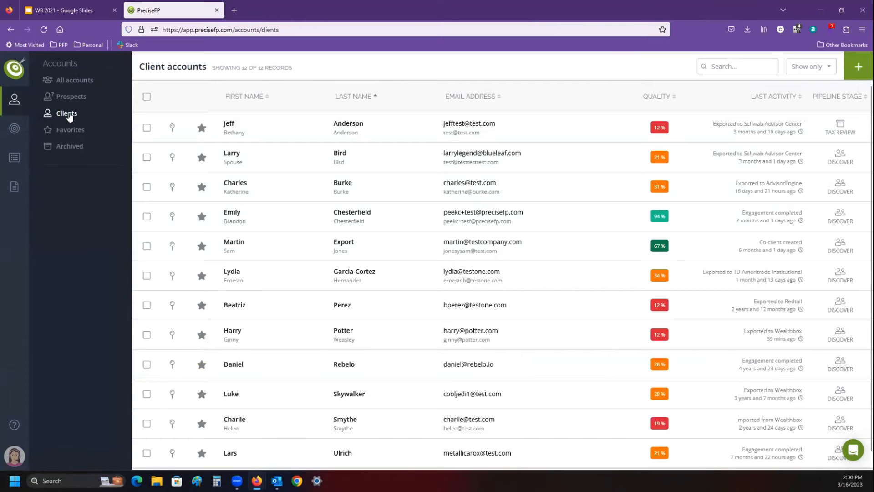
{"action": "left_click", "coordinate": [259, 221]}
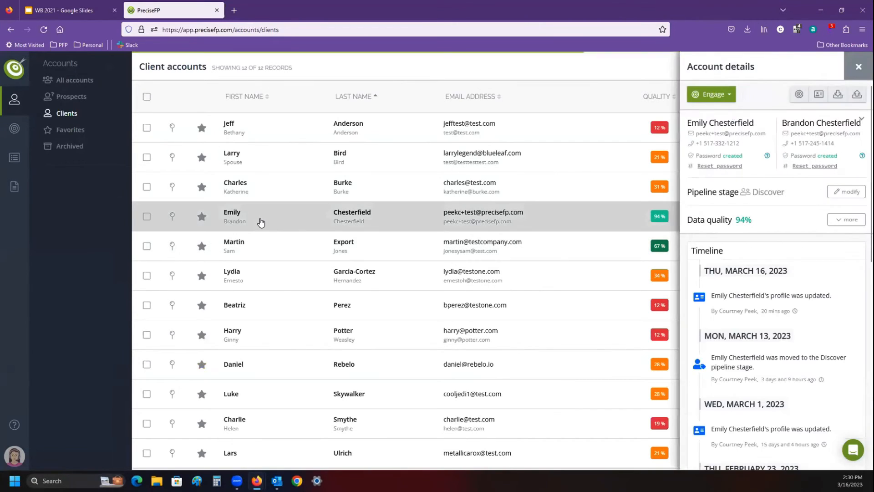
{"action": "left_click", "coordinate": [285, 338]}
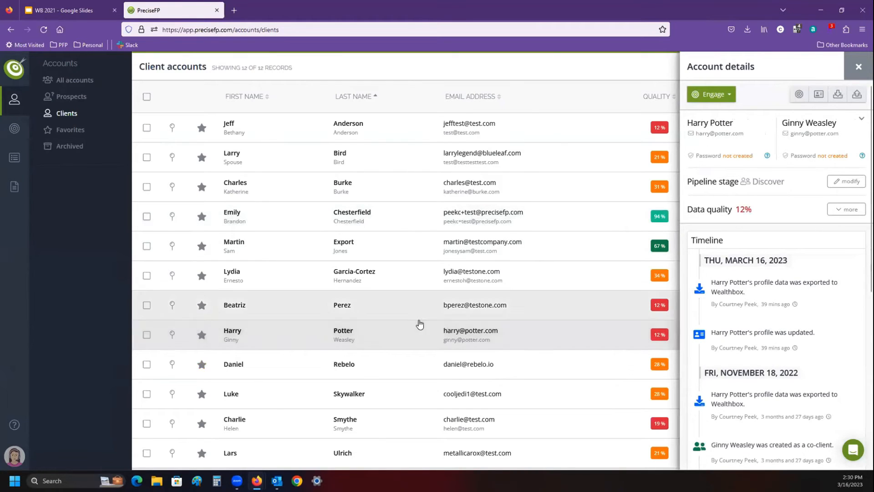
{"action": "left_click", "coordinate": [277, 216]}
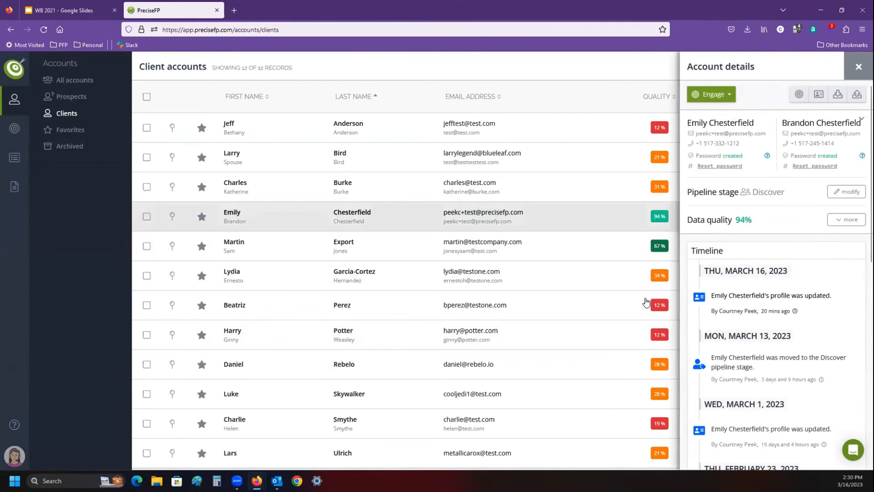
{"action": "left_click", "coordinate": [312, 342]}
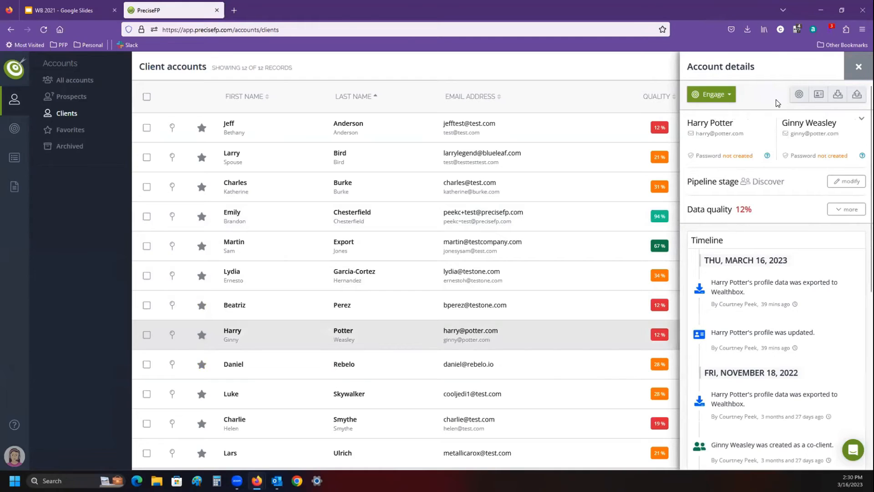
- Start a form engagement for this client using the Wealthbox optimized Household Structure template
{"action": "left_click", "coordinate": [721, 95]}
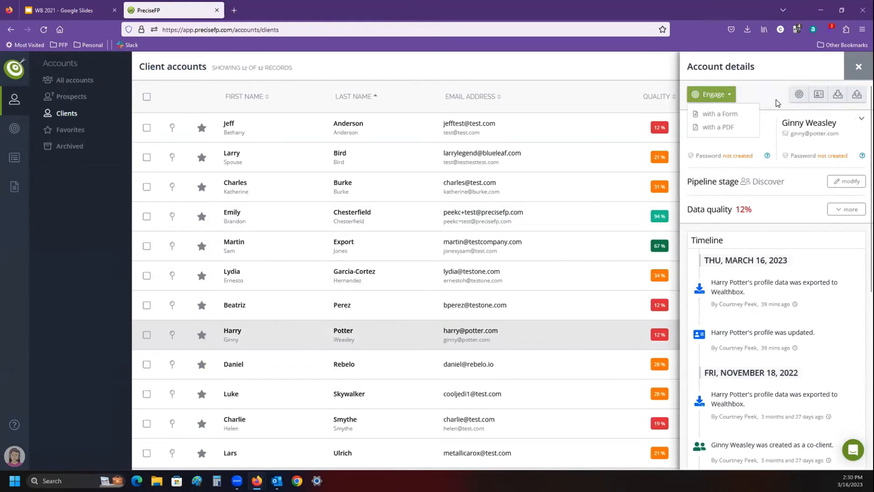
{"action": "left_click", "coordinate": [726, 113]}
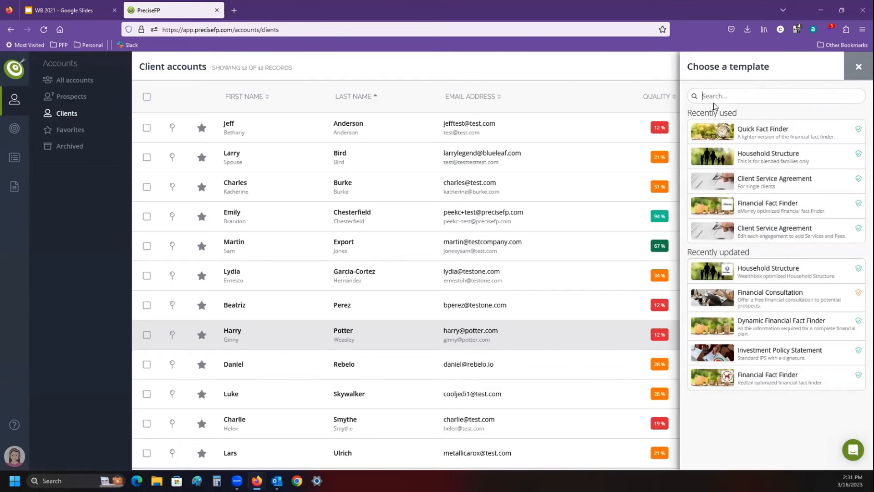
{"action": "left_click", "coordinate": [758, 272]}
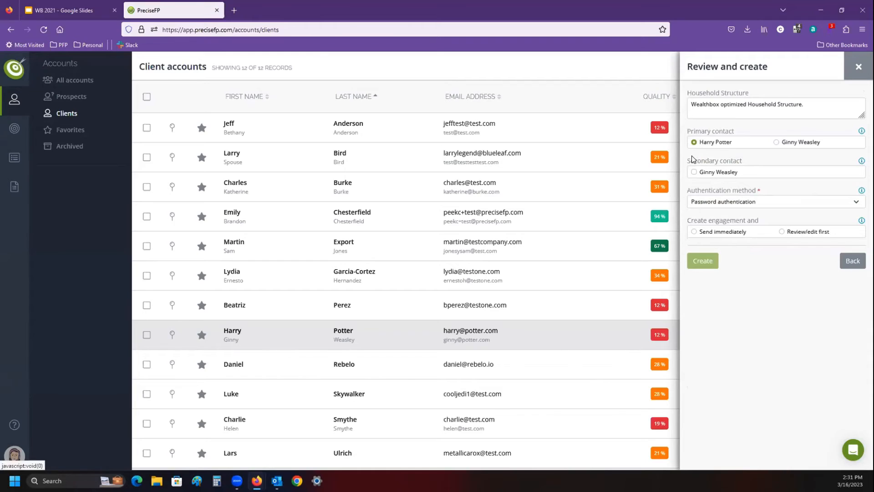
- Create the Household Structure engagement with the client as primary contact, Email only authentication, and the Review/edit first option
{"action": "left_click", "coordinate": [776, 142]}
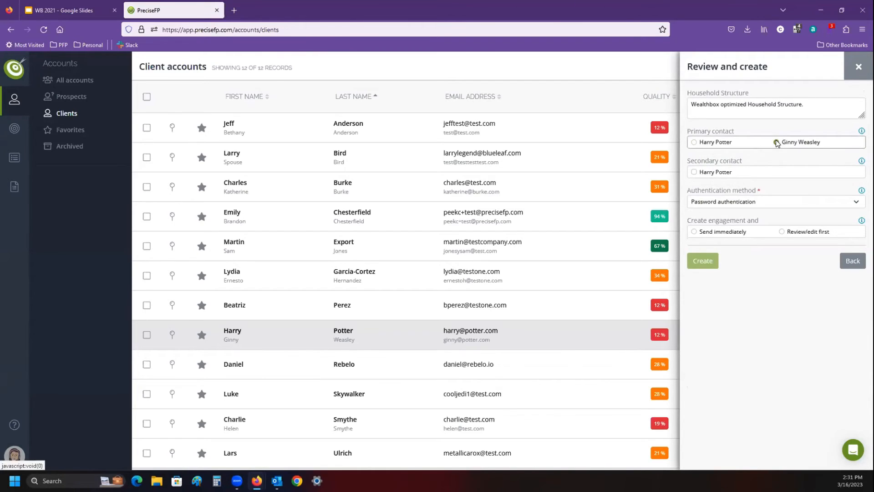
{"action": "left_click", "coordinate": [694, 142]}
{"action": "left_click", "coordinate": [777, 199]}
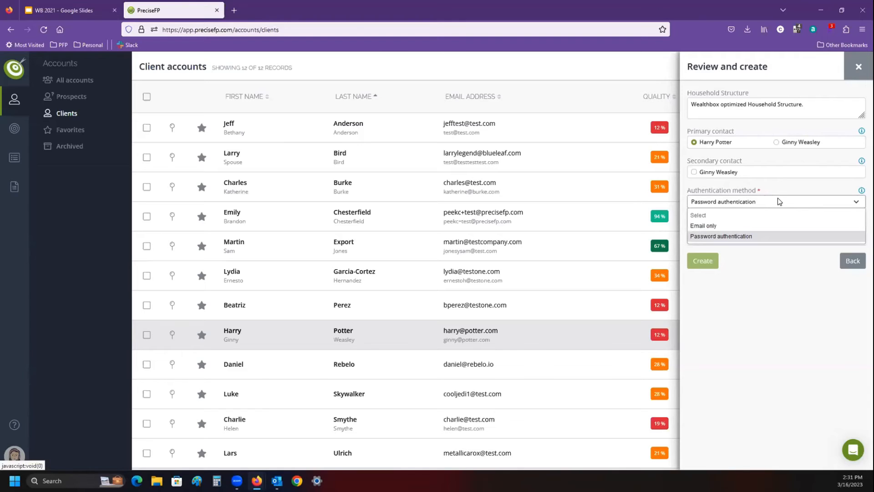
{"action": "left_click", "coordinate": [721, 227]}
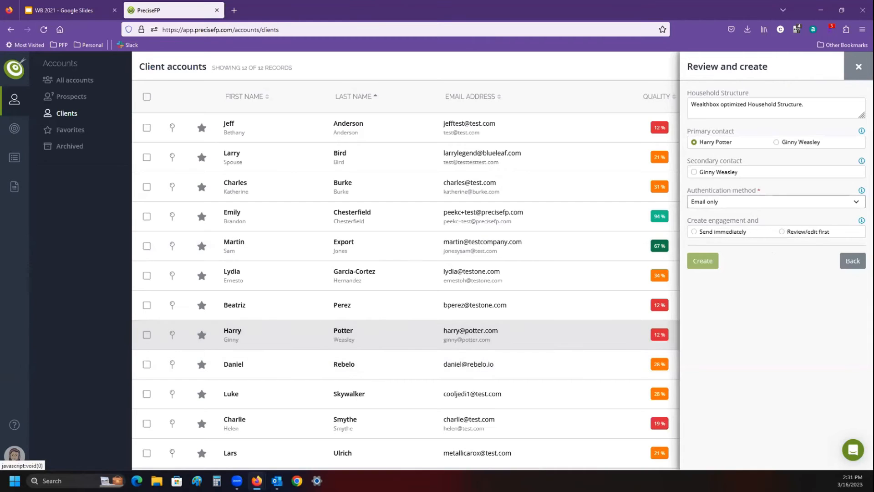
{"action": "left_click", "coordinate": [806, 232]}
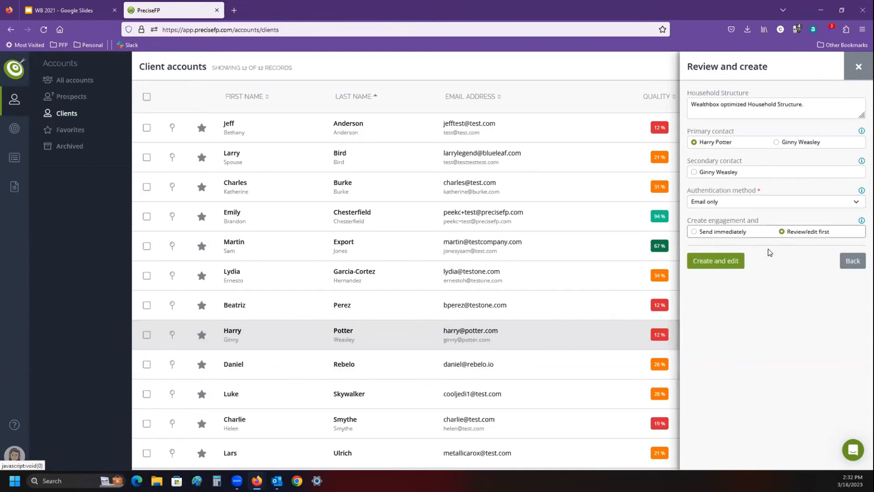
{"action": "left_click", "coordinate": [715, 260]}
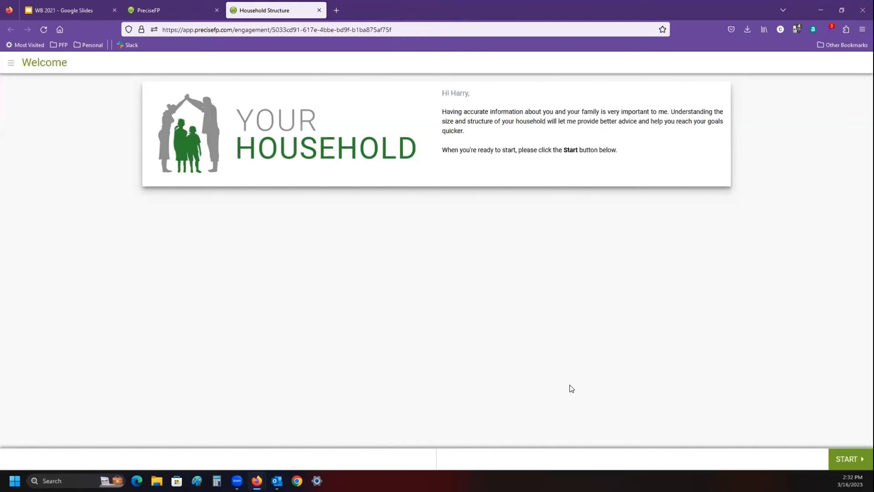
- Start the household questionnaire and set the client's gender to Male in Personal Details
{"action": "left_click", "coordinate": [849, 460]}
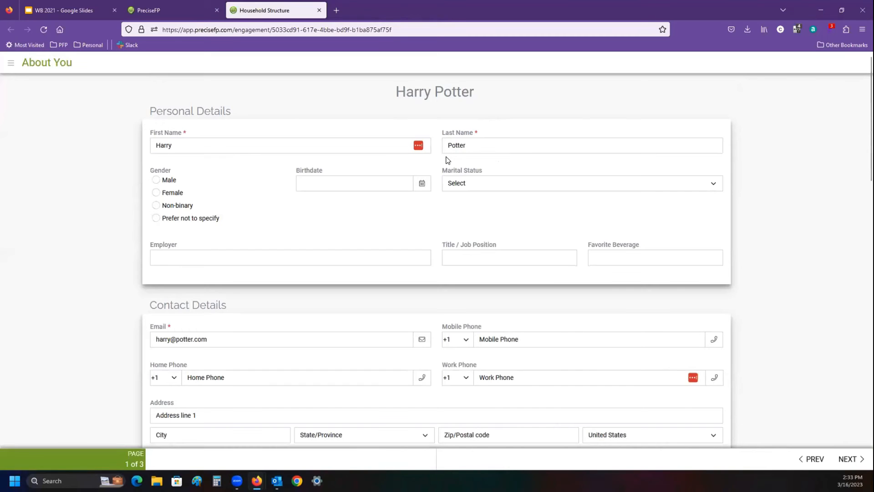
{"action": "left_click", "coordinate": [156, 180]}
{"action": "left_click", "coordinate": [354, 188]}
{"action": "left_click", "coordinate": [501, 222]}
- Look over both spouses' sections of the About You page and enter Sprite as the client's Favorite Beverage
{"action": "scroll", "coordinate": [802, 335], "scroll_direction": "down", "scroll_amount": 3}
{"action": "scroll", "coordinate": [789, 335], "scroll_direction": "down", "scroll_amount": 5}
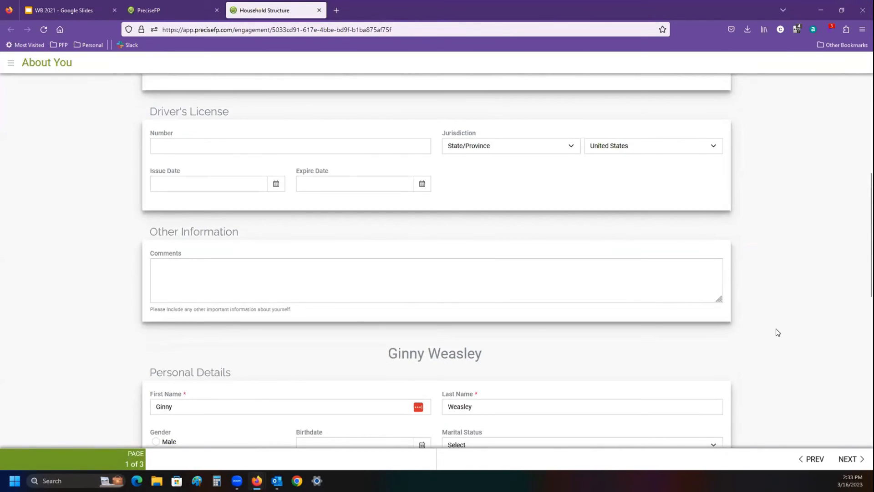
{"action": "scroll", "coordinate": [763, 327], "scroll_direction": "down", "scroll_amount": 2}
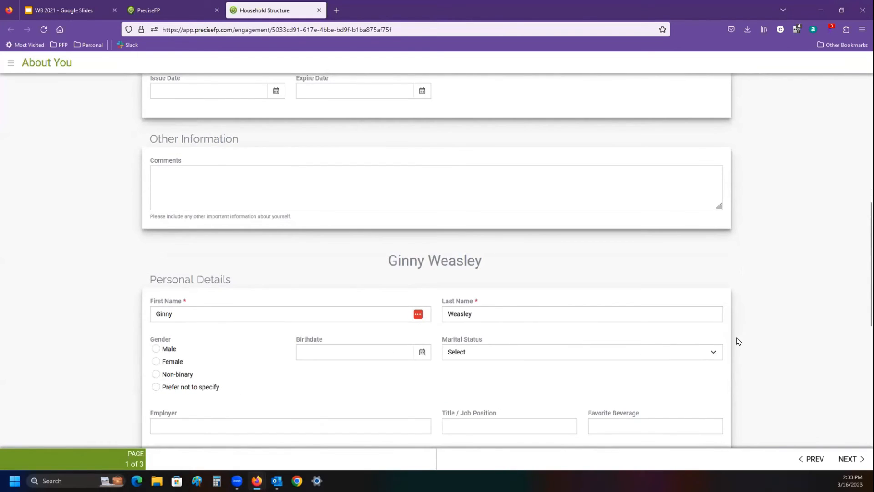
{"action": "scroll", "coordinate": [733, 340], "scroll_direction": "up", "scroll_amount": 2}
{"action": "scroll", "coordinate": [681, 308], "scroll_direction": "up", "scroll_amount": 4}
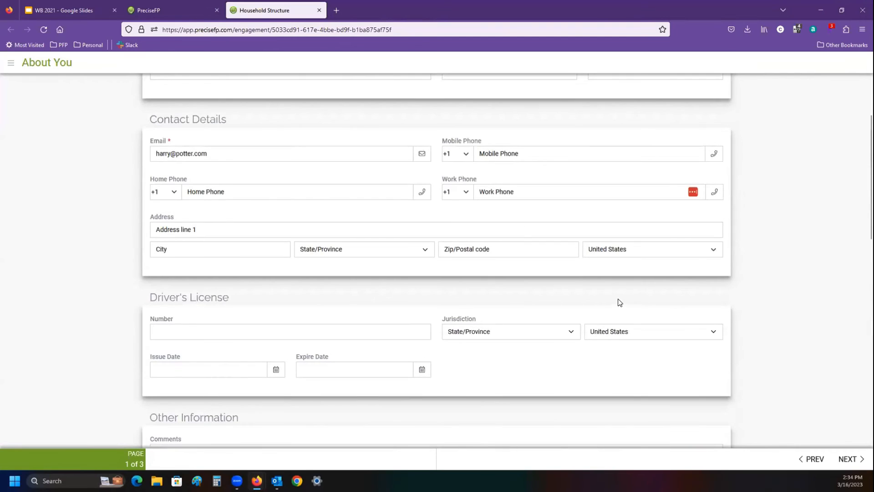
{"action": "scroll", "coordinate": [643, 285], "scroll_direction": "up", "scroll_amount": 4}
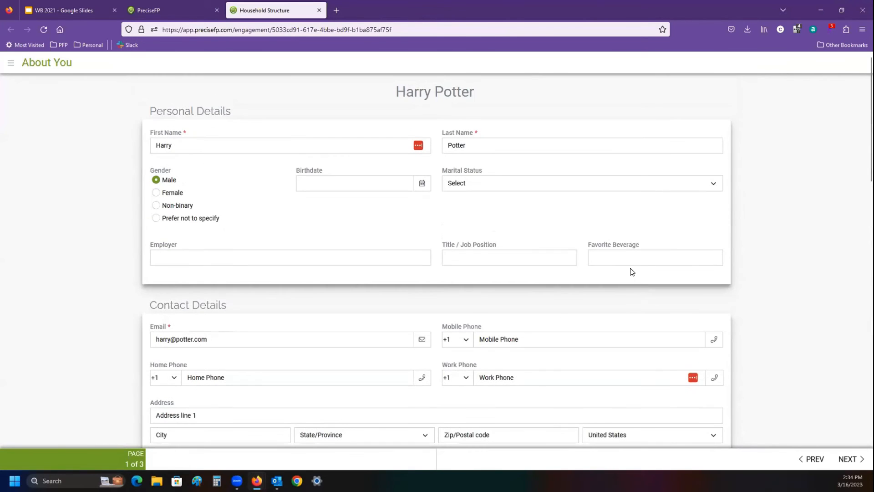
{"action": "left_click", "coordinate": [628, 259]}
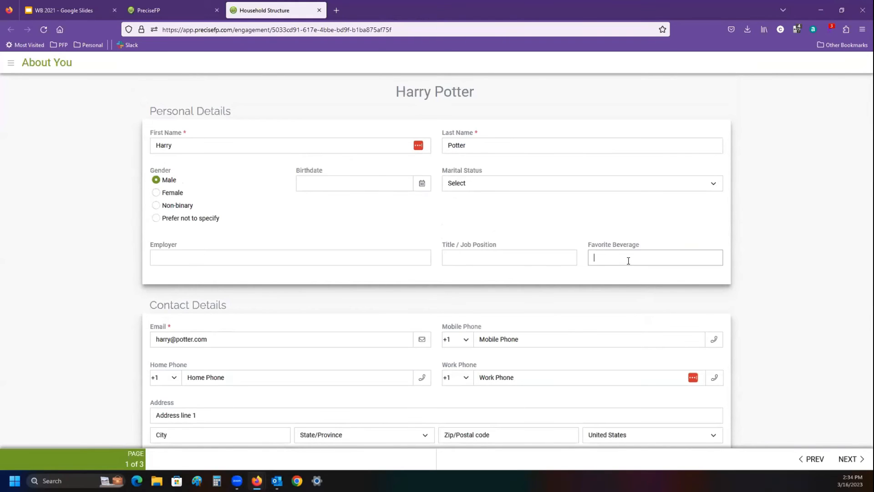
{"action": "type", "text": "Sprite"}
- Advance to the Household Members page and finish the questionnaire, leaving the children and relatives questions unanswered
{"action": "scroll", "coordinate": [816, 417], "scroll_direction": "down", "scroll_amount": 4}
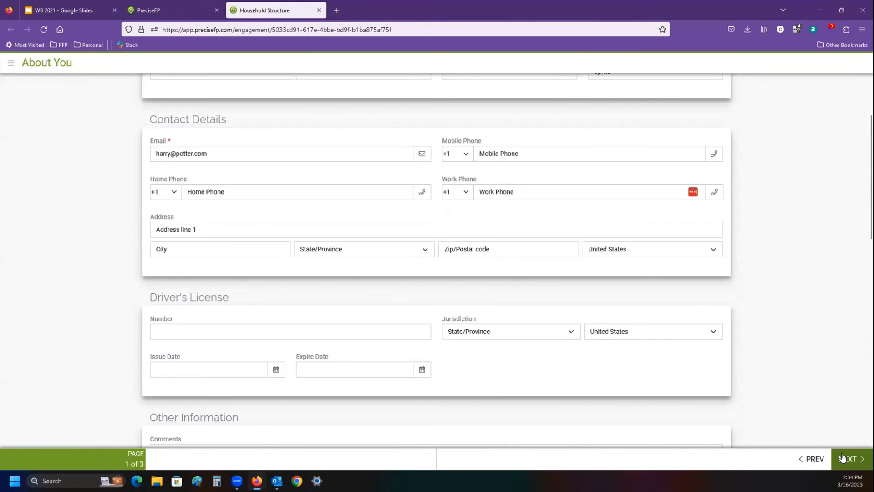
{"action": "left_click", "coordinate": [842, 457]}
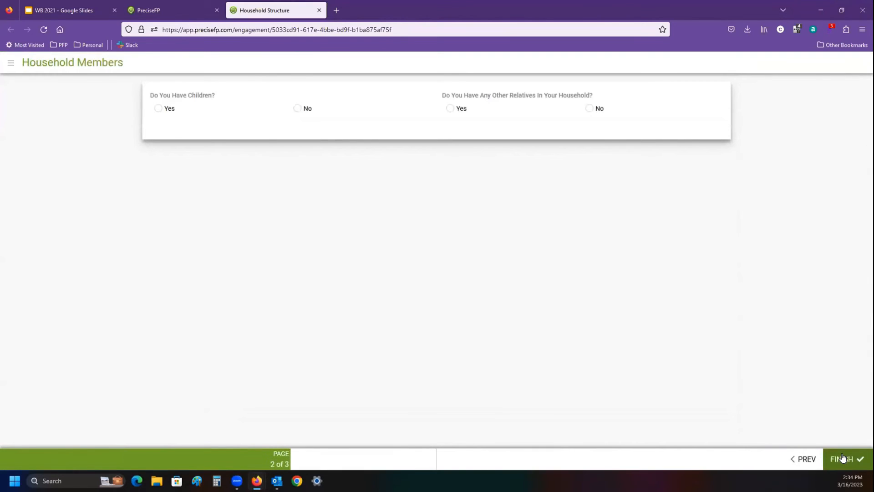
{"action": "left_click", "coordinate": [843, 457]}
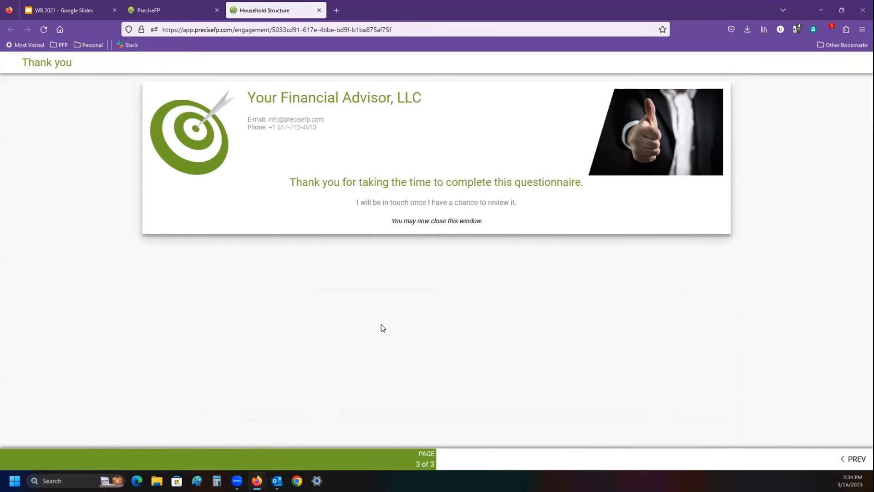
- Return to the PreciseFP browser tab, go to the dashboard, and list all form engagements
{"action": "left_click", "coordinate": [164, 9]}
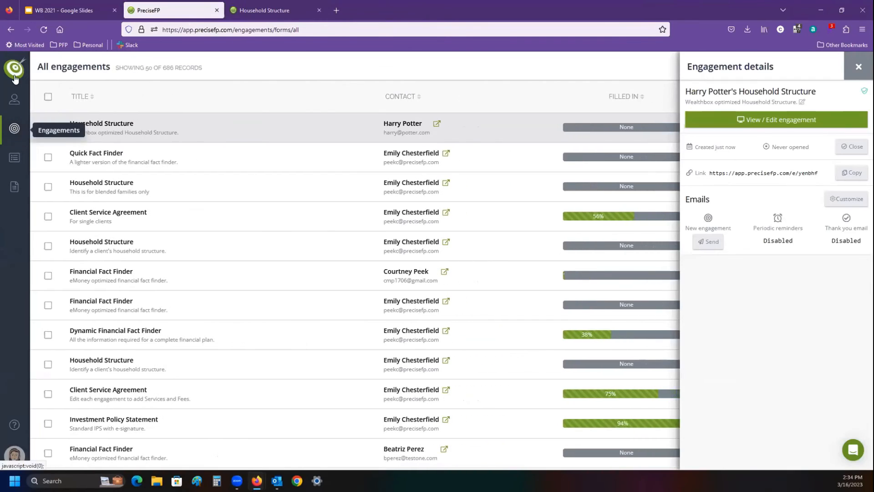
{"action": "left_click", "coordinate": [15, 73]}
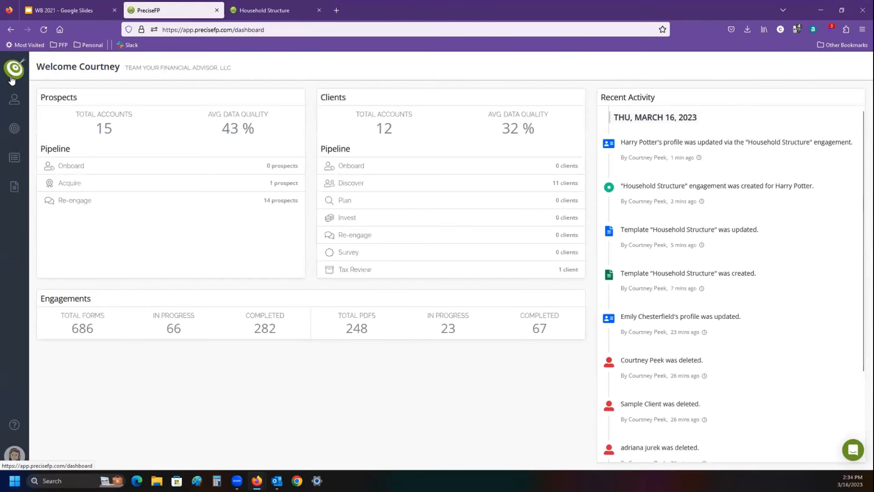
{"action": "left_click", "coordinate": [14, 128]}
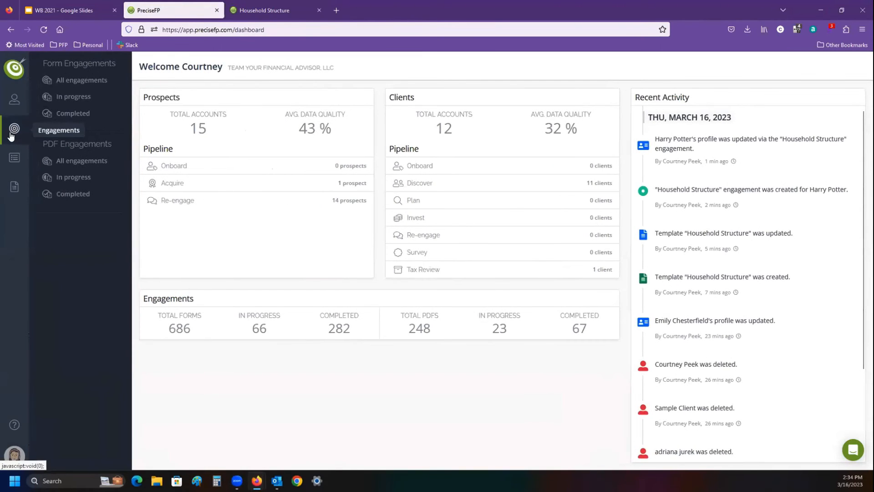
{"action": "left_click", "coordinate": [71, 80]}
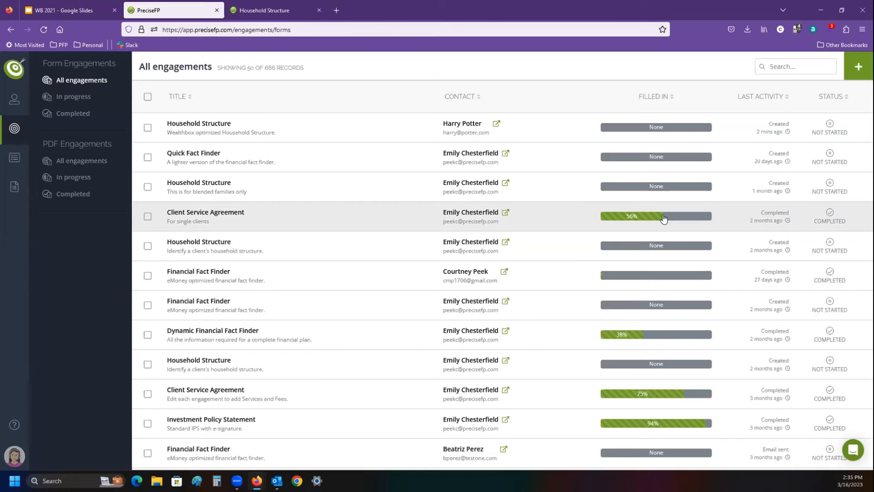
- View the Client Service Agreement engagement described as For single clients, and close its details
{"action": "left_click", "coordinate": [224, 226]}
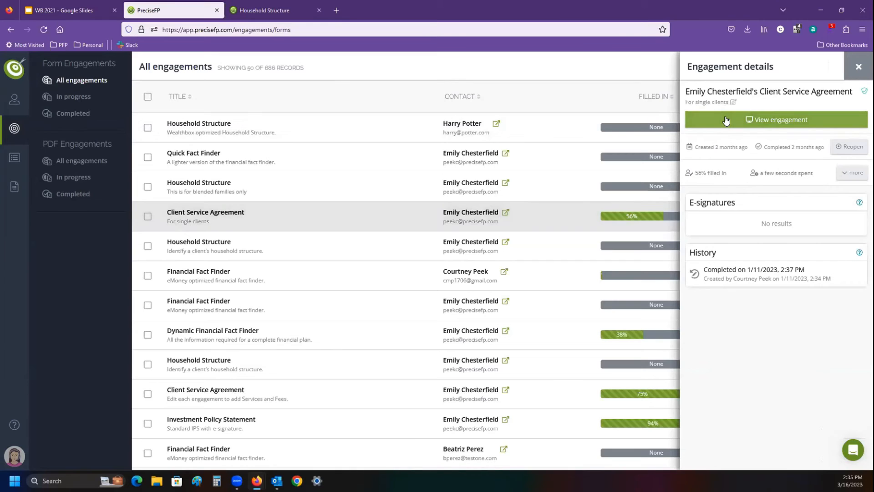
{"action": "left_click", "coordinate": [727, 121]}
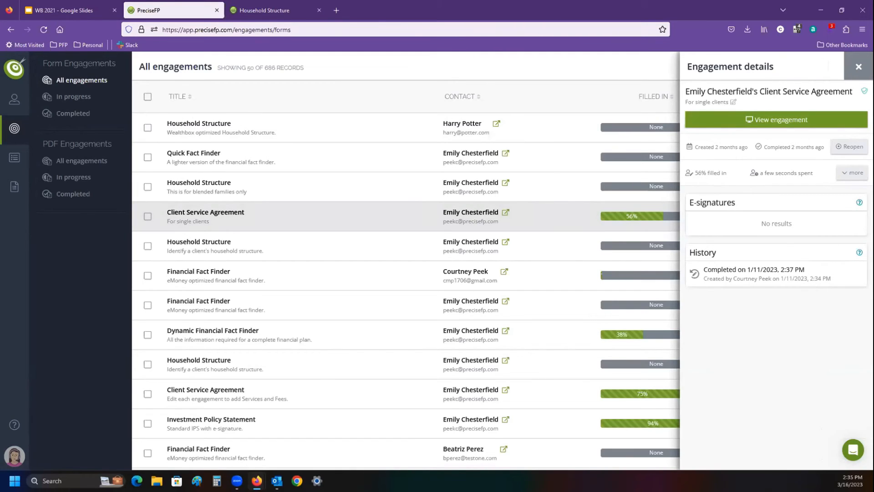
{"action": "left_click", "coordinate": [535, 367]}
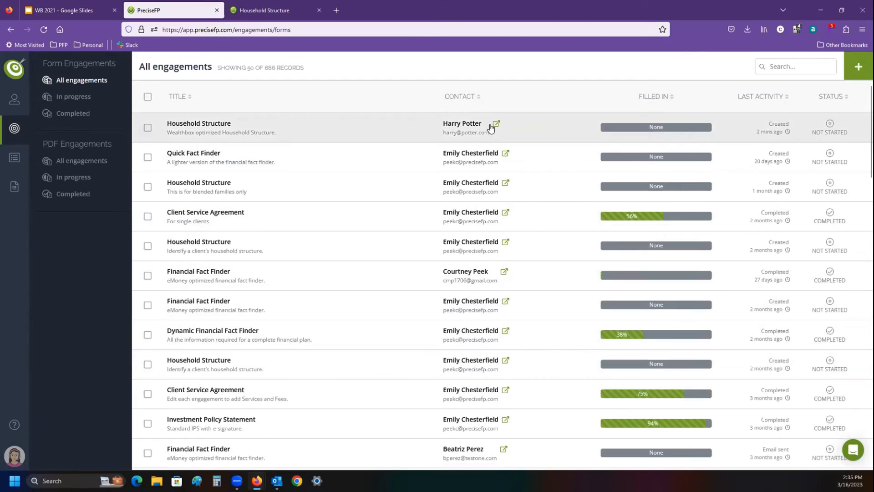
- Look up the account behind the newest Household Structure engagement and open that client's profile from the client accounts to check Favorite Beverage
{"action": "left_click", "coordinate": [497, 124]}
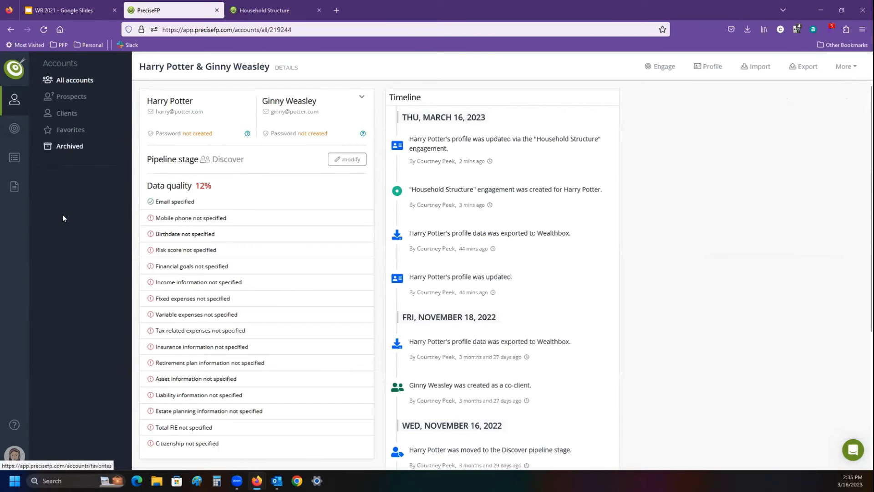
{"action": "left_click", "coordinate": [15, 75]}
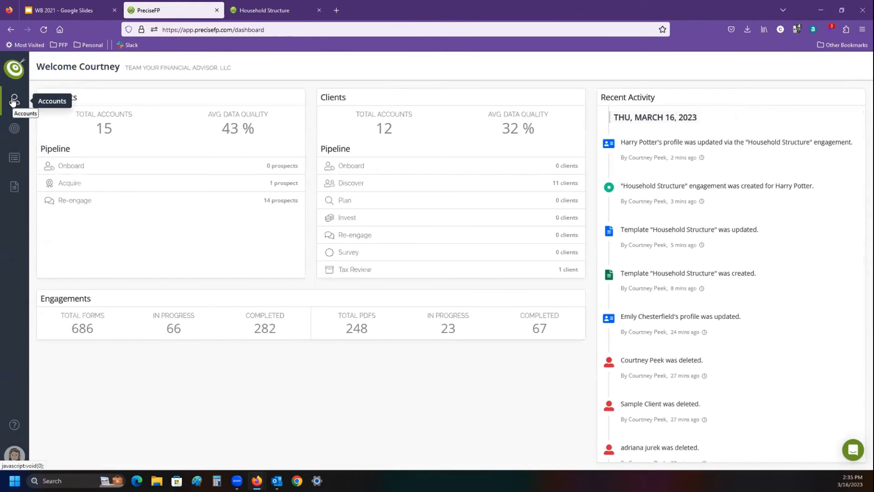
{"action": "left_click", "coordinate": [13, 100]}
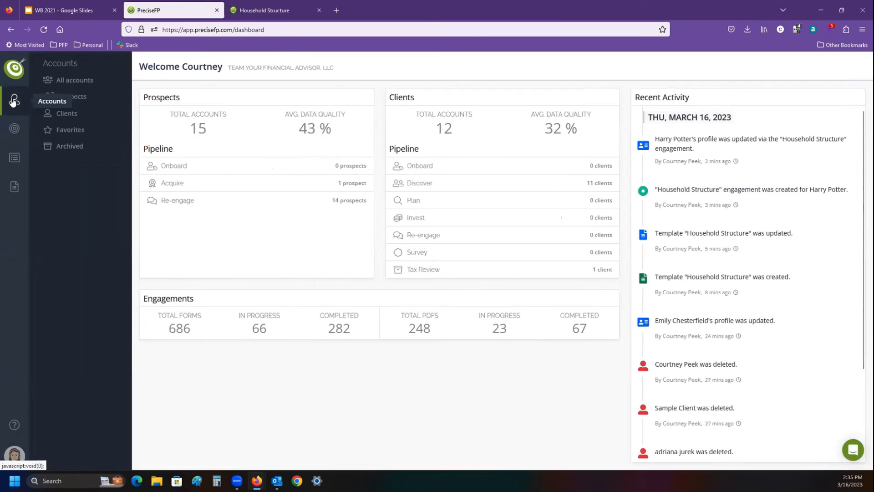
{"action": "left_click", "coordinate": [81, 80]}
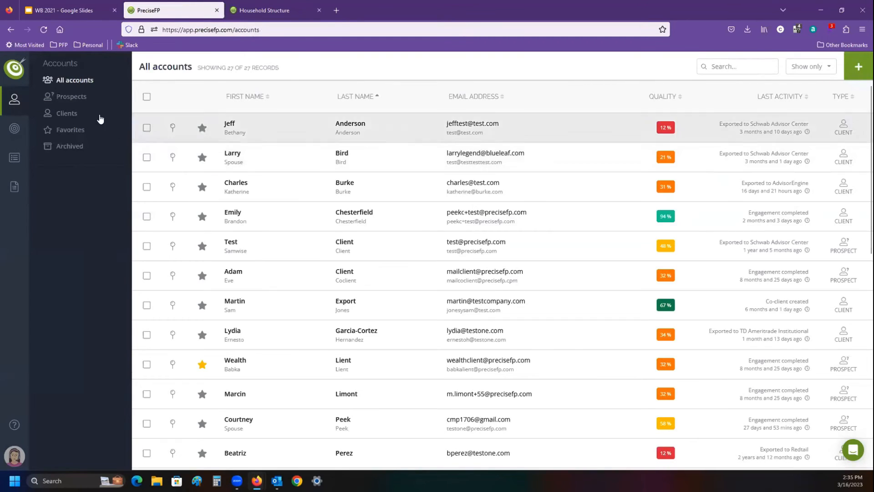
{"action": "left_click", "coordinate": [74, 114]}
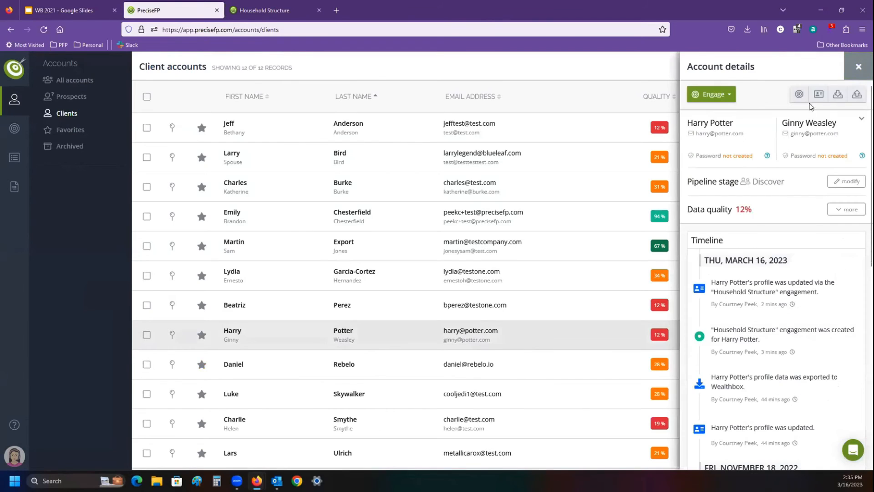
{"action": "left_click", "coordinate": [819, 95]}
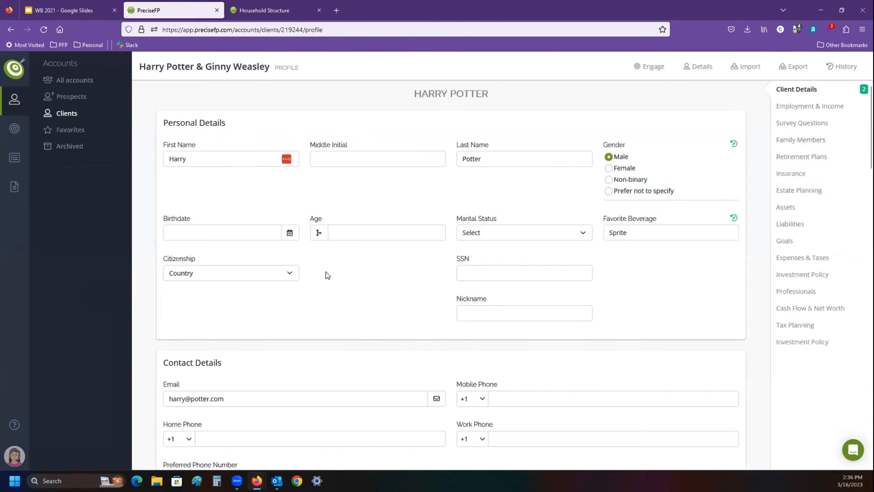
{"action": "mouse_move", "coordinate": [735, 220]}
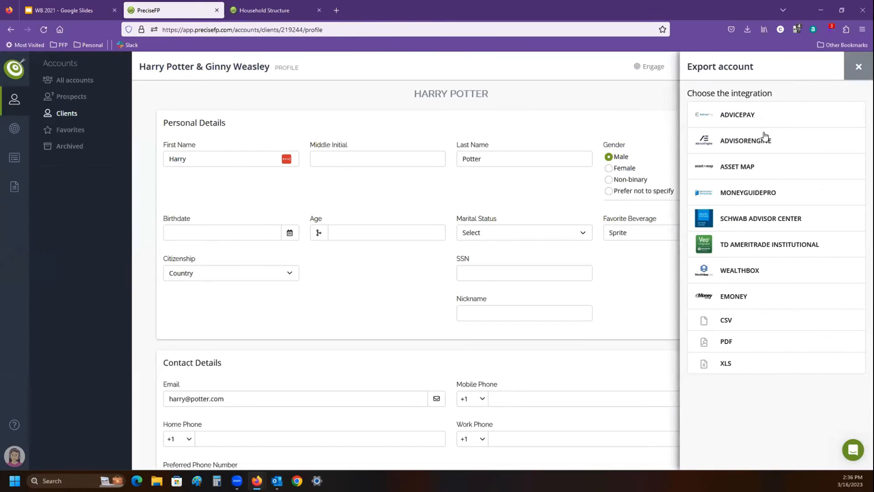
- Review the Wealthbox export options for this profile and close them without exporting
{"action": "left_click", "coordinate": [742, 278]}
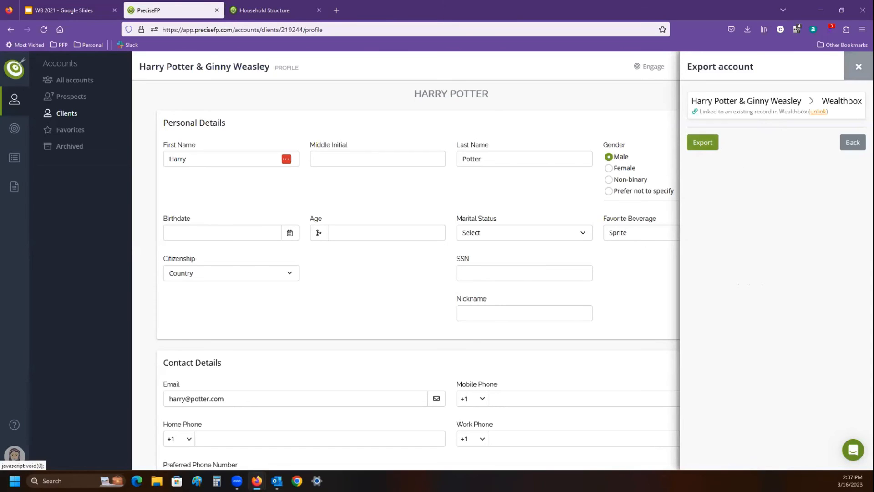
{"action": "left_click", "coordinate": [859, 67]}
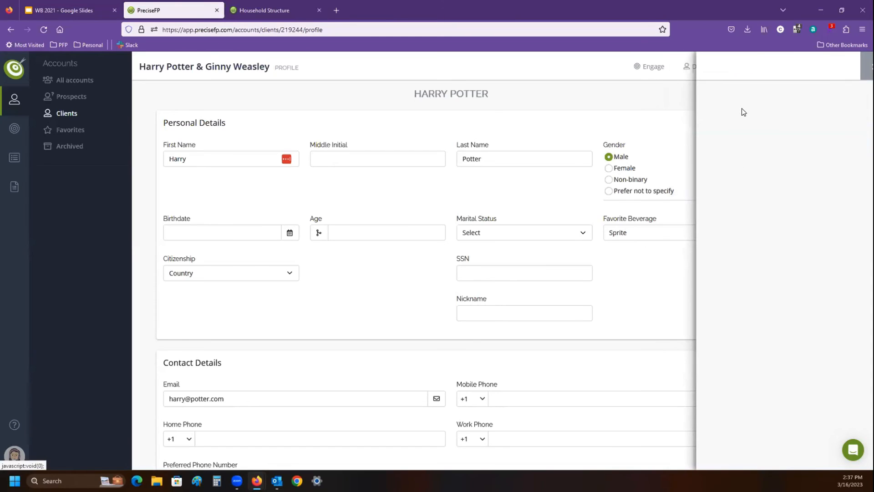
- From all accounts, check the Wealthbox export options for the client last exported to Redtail, and return to the client accounts
{"action": "left_click", "coordinate": [74, 80]}
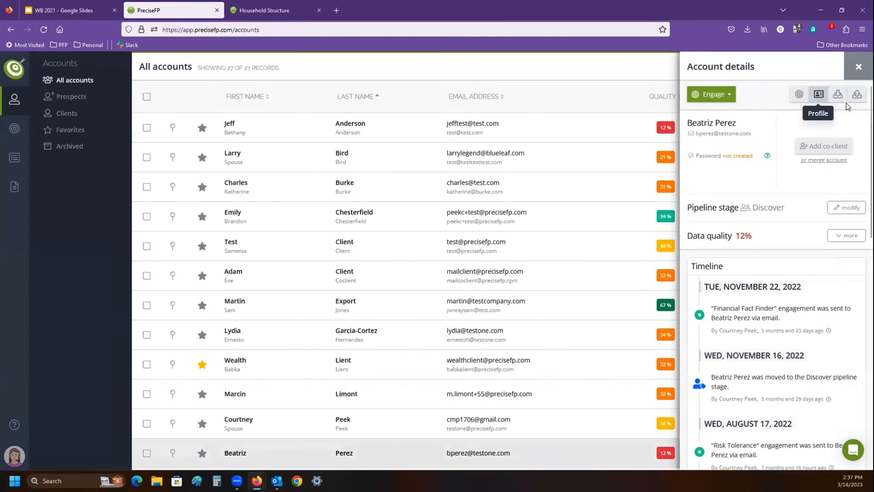
{"action": "left_click", "coordinate": [850, 94]}
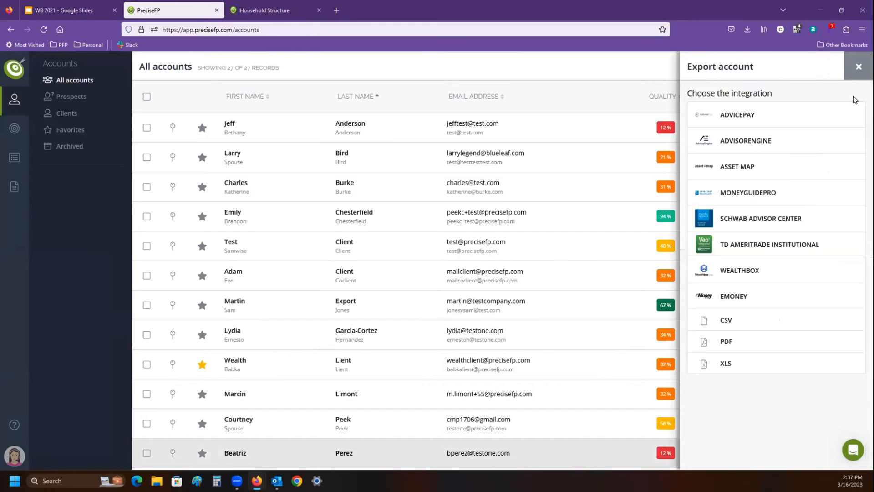
{"action": "left_click", "coordinate": [733, 274]}
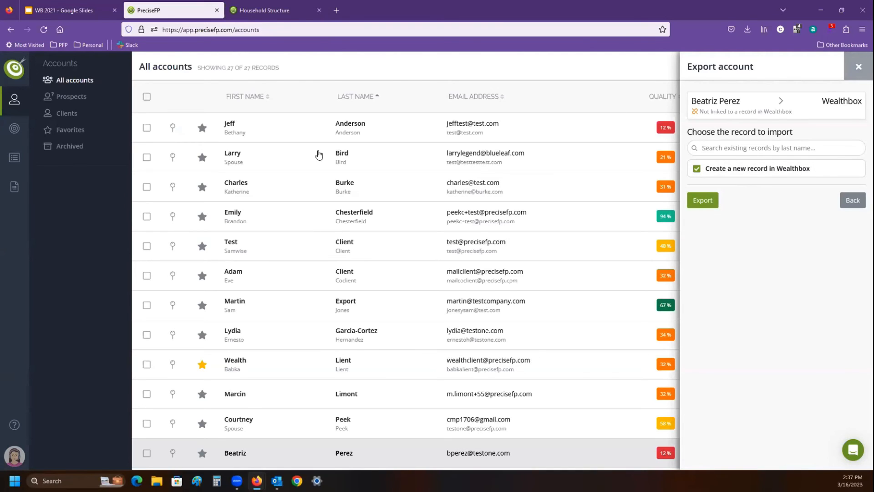
{"action": "left_click", "coordinate": [297, 441]}
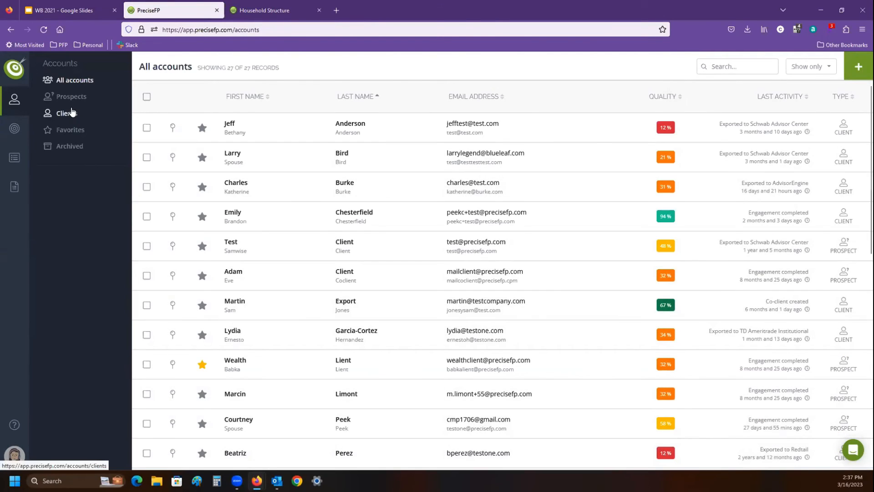
{"action": "left_click", "coordinate": [71, 113]}
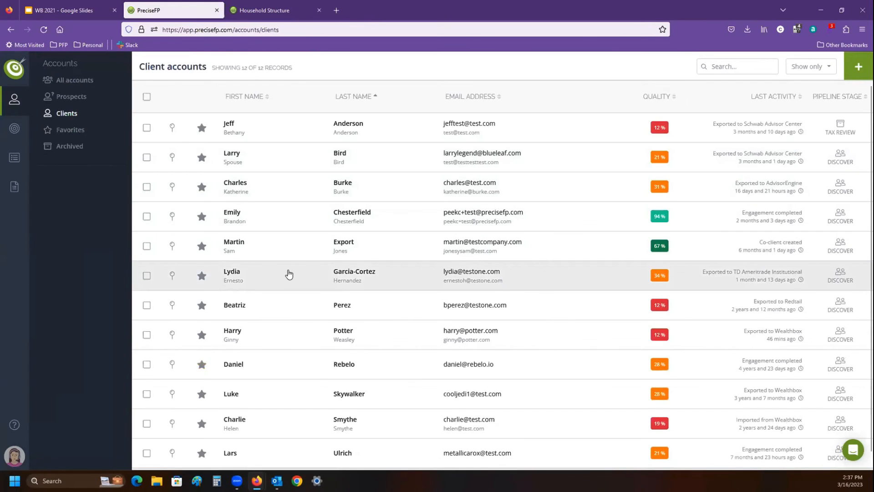
{"action": "left_click", "coordinate": [286, 338]}
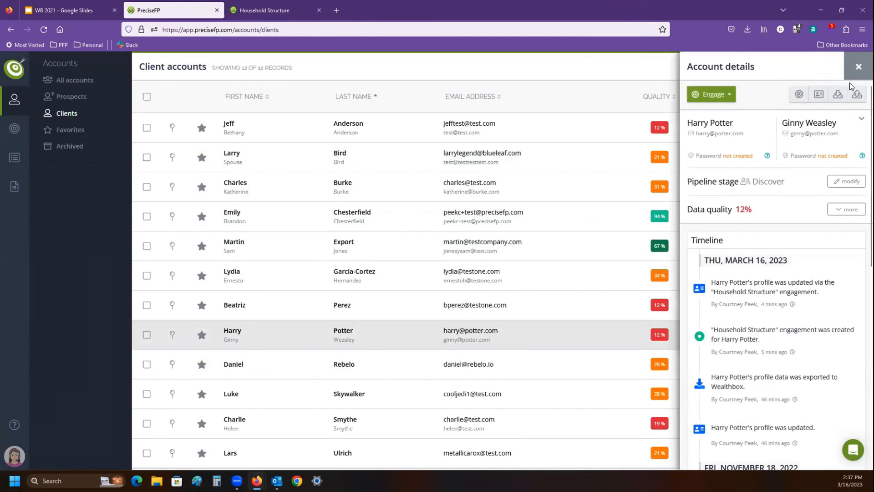
{"action": "left_click", "coordinate": [853, 94]}
{"action": "left_click", "coordinate": [858, 67]}
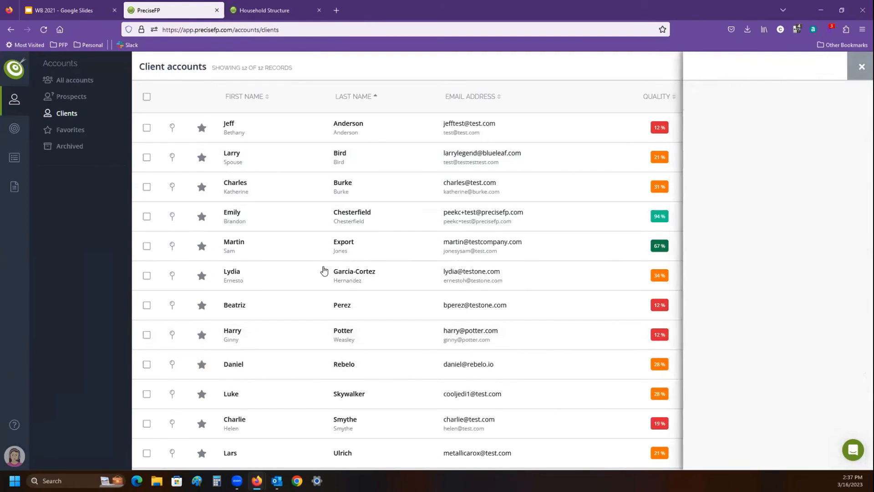
- Export the client account most recently exported to Wealthbox to that integration again
{"action": "left_click", "coordinate": [401, 341]}
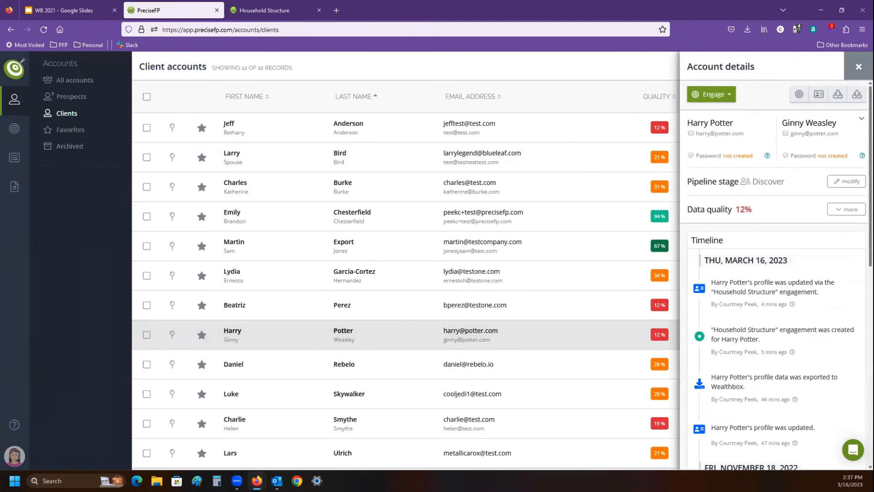
{"action": "left_click", "coordinate": [857, 95]}
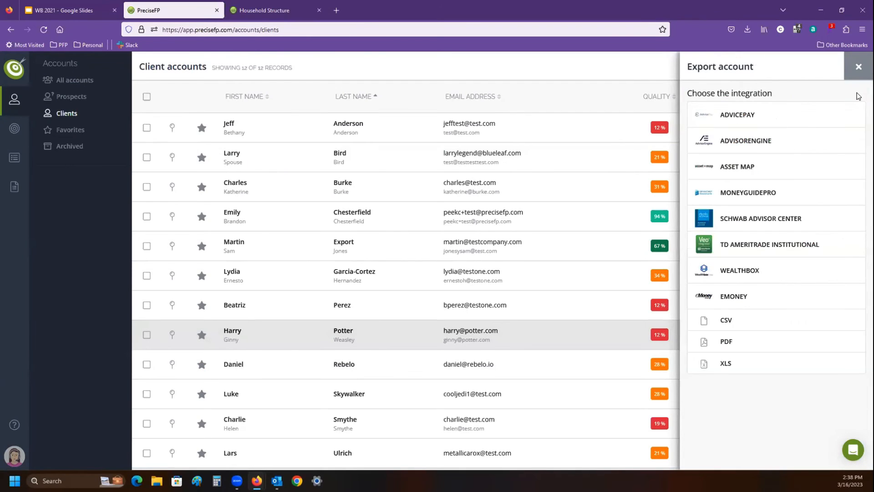
{"action": "left_click", "coordinate": [745, 272]}
{"action": "left_click", "coordinate": [707, 144]}
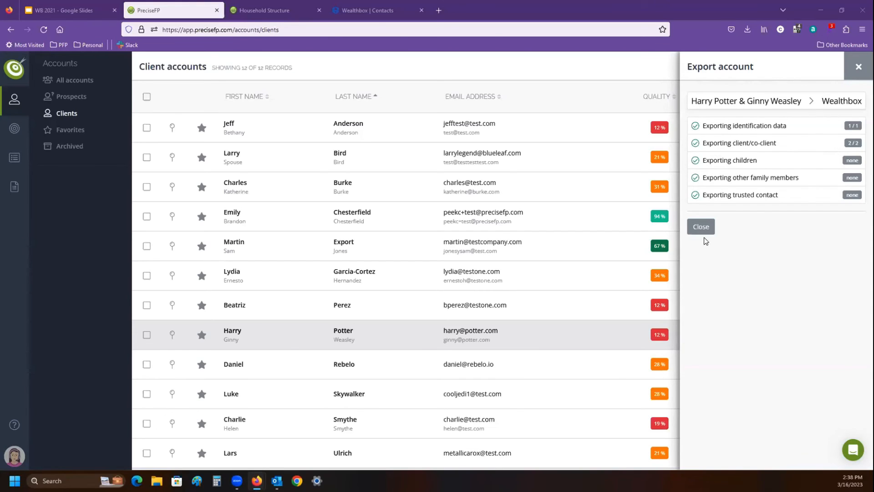
- Check the Favorite beverage value on the client's contact in Wealthbox, and return to PreciseFP to close the export results
{"action": "left_click", "coordinate": [359, 13]}
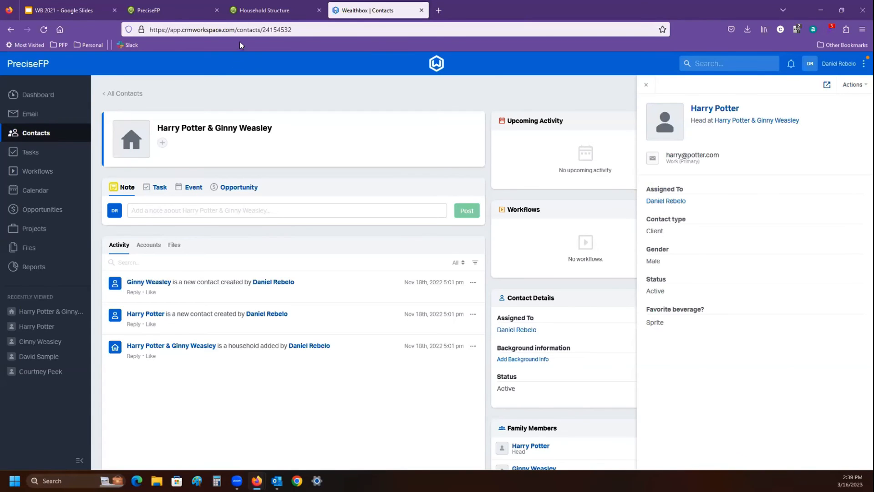
{"action": "left_click", "coordinate": [168, 10]}
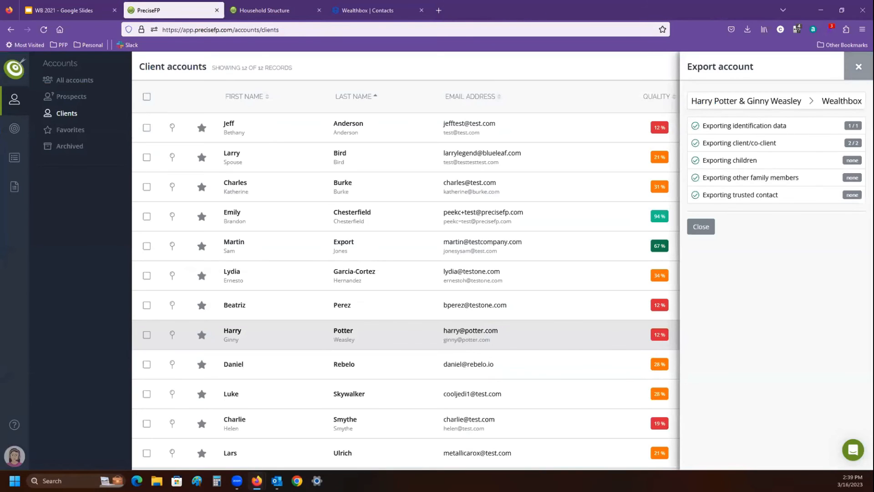
{"action": "left_click", "coordinate": [858, 67]}
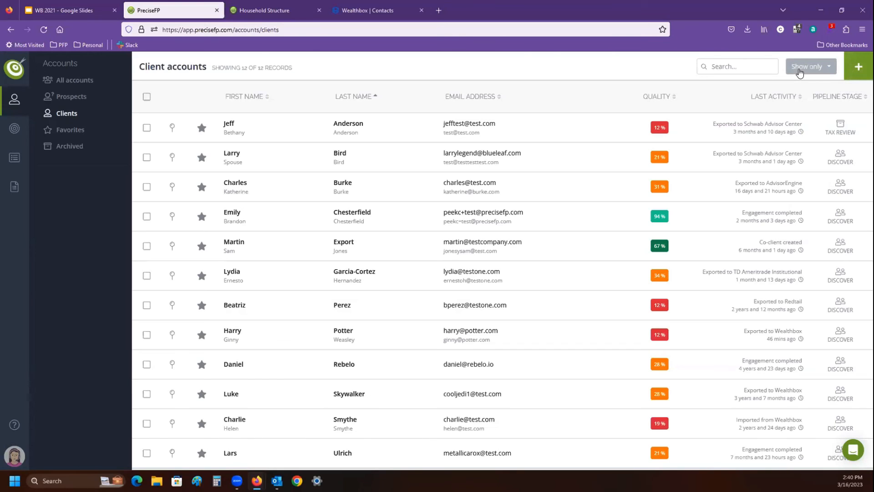
- Review how to create a new client account by importing a Wealthbox record, and close the form without importing
{"action": "left_click", "coordinate": [856, 68]}
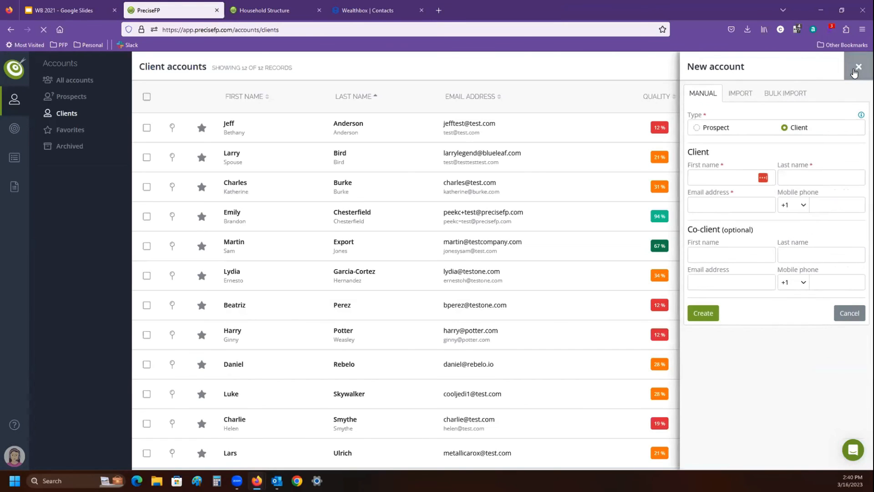
{"action": "left_click", "coordinate": [741, 94]}
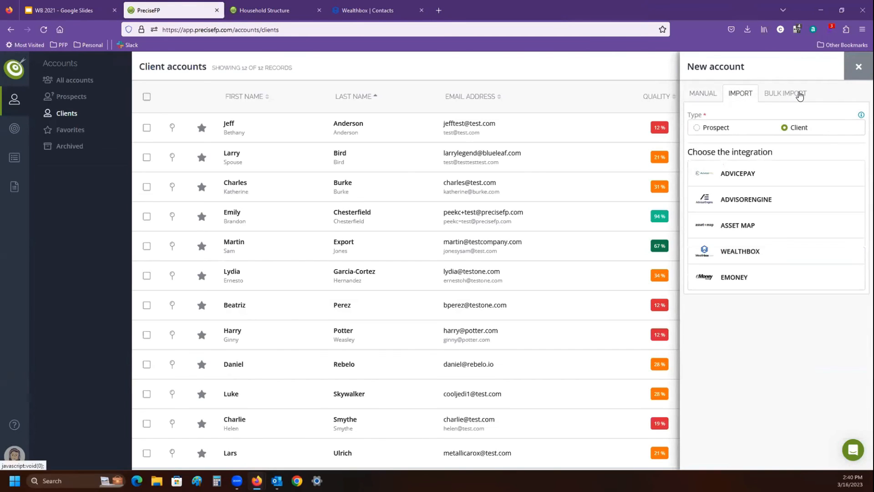
{"action": "left_click", "coordinate": [739, 260]}
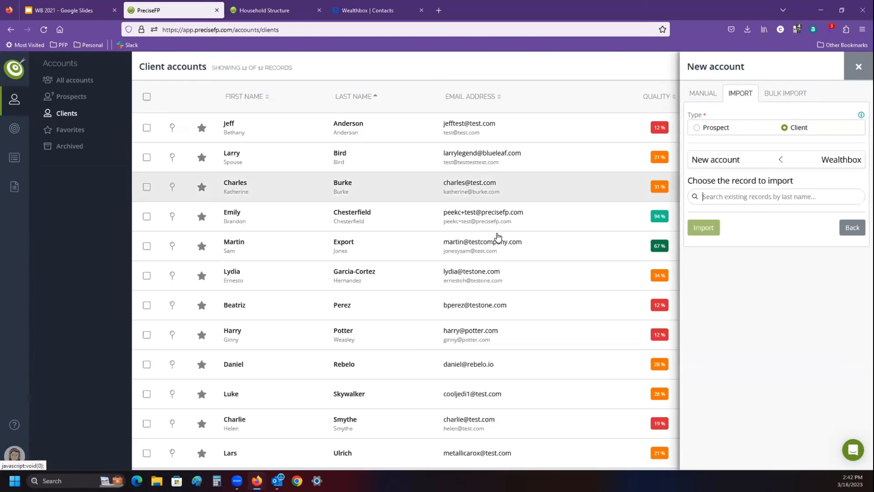
{"action": "left_click", "coordinate": [848, 78]}
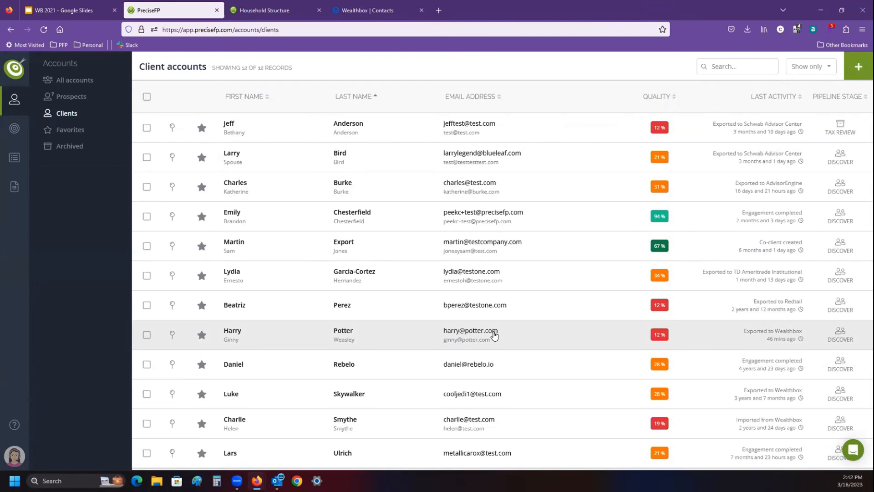
- View the support chat's new message form, and close the chat without sending anything
{"action": "left_click", "coordinate": [853, 450]}
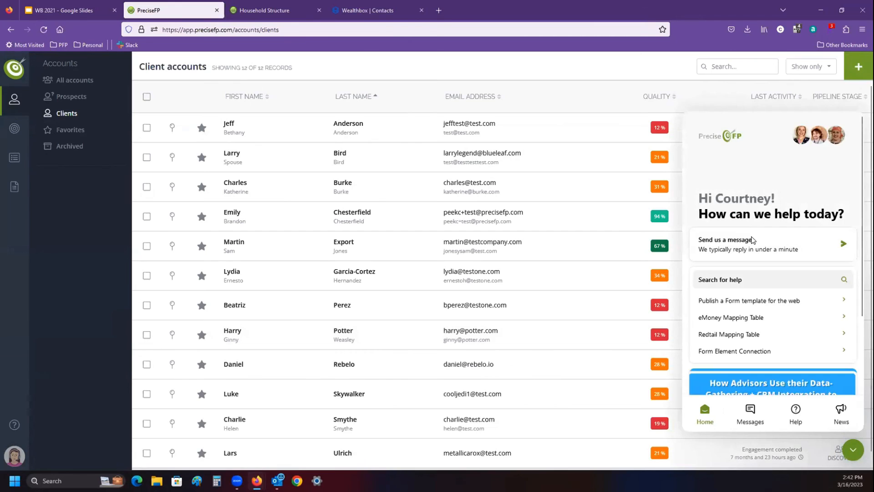
{"action": "left_click", "coordinate": [752, 241]}
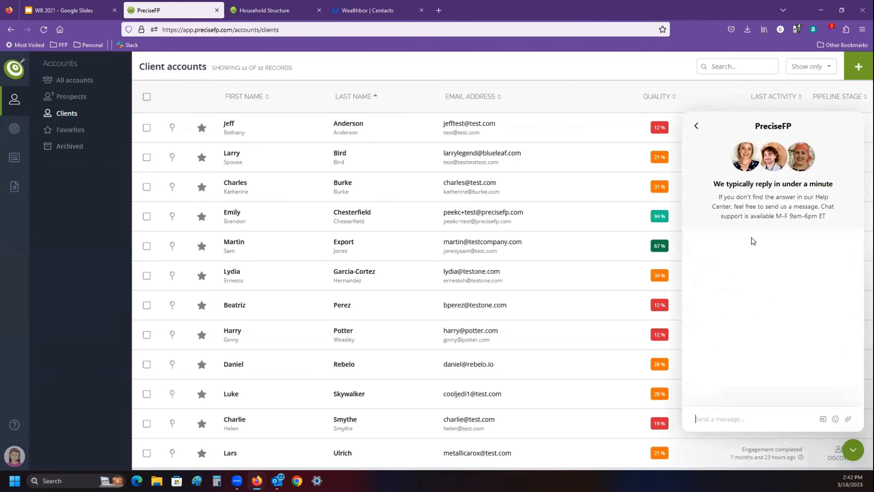
{"action": "left_click", "coordinate": [853, 450]}
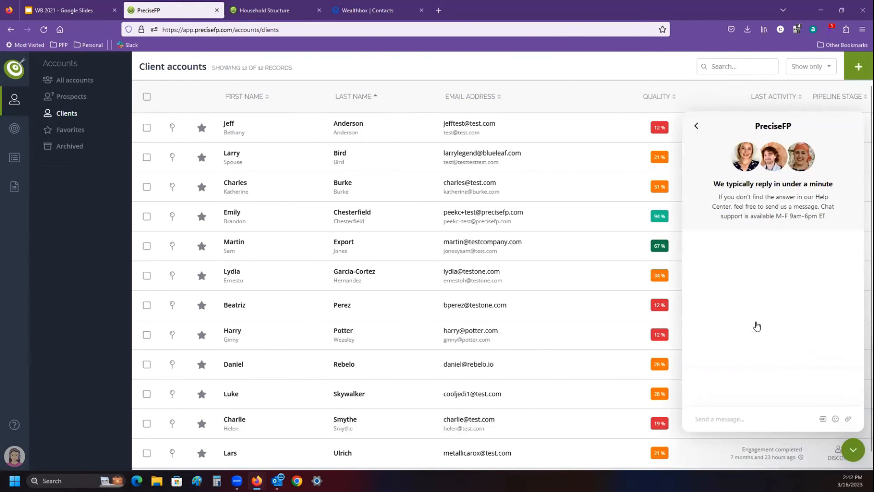